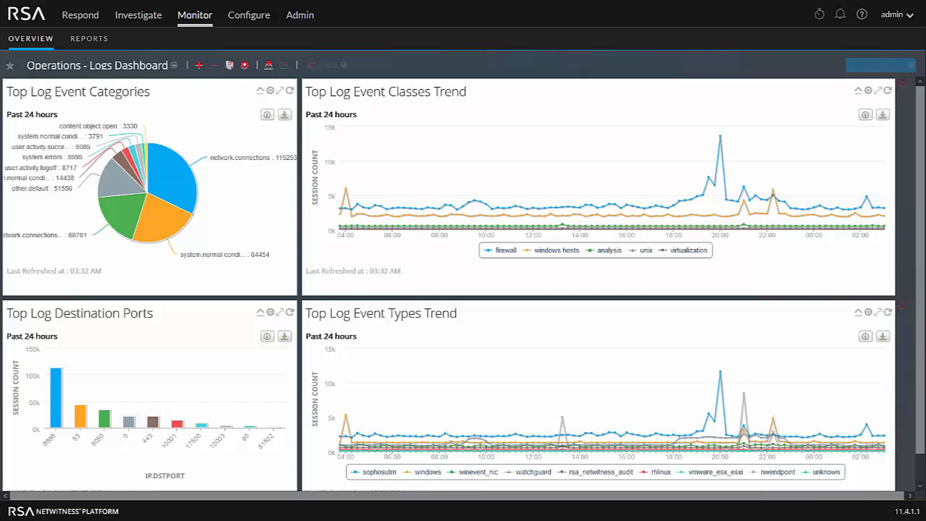
- Open the reporting rules and show the personal rule group listed between Data Exfiltration and Endpoint
{"action": "left_click", "coordinate": [88, 41]}
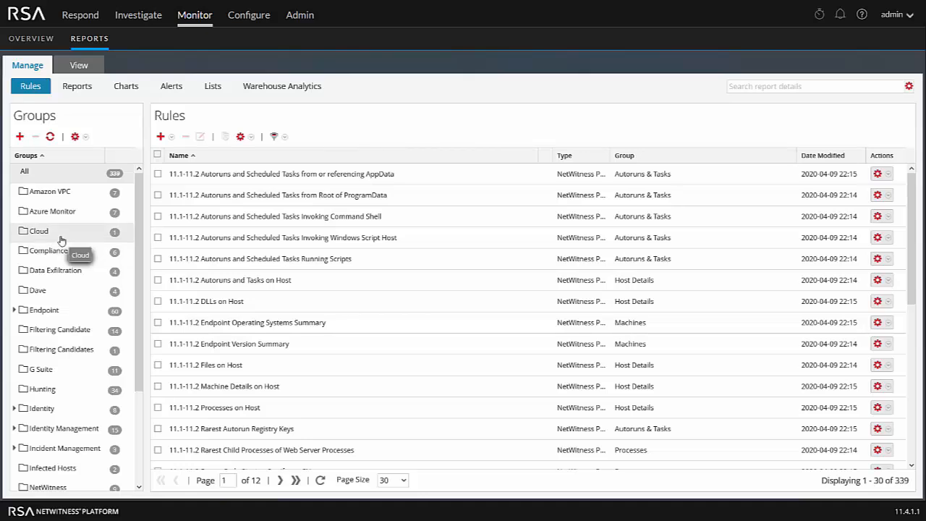
{"action": "scroll", "coordinate": [62, 241], "scroll_direction": "down", "scroll_amount": 1}
{"action": "scroll", "coordinate": [62, 241], "scroll_direction": "down", "scroll_amount": 3}
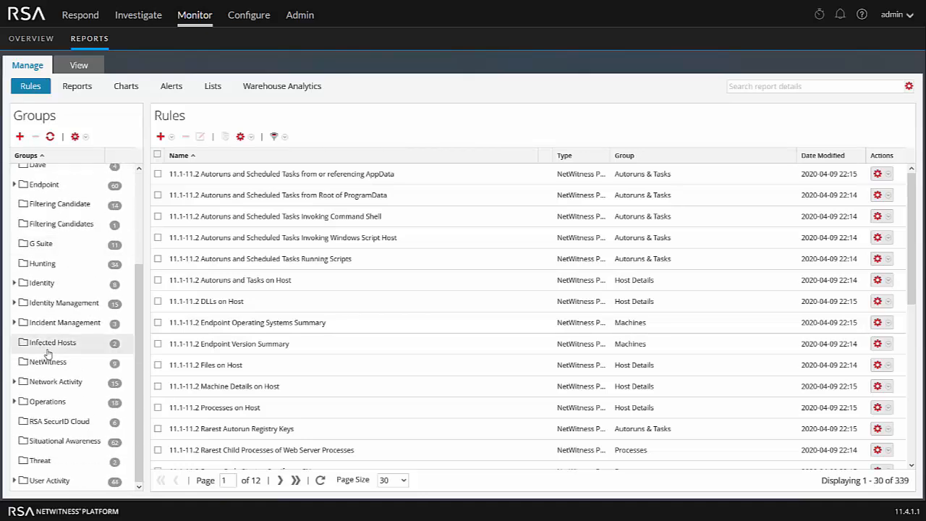
{"action": "scroll", "coordinate": [53, 369], "scroll_direction": "up", "scroll_amount": 3}
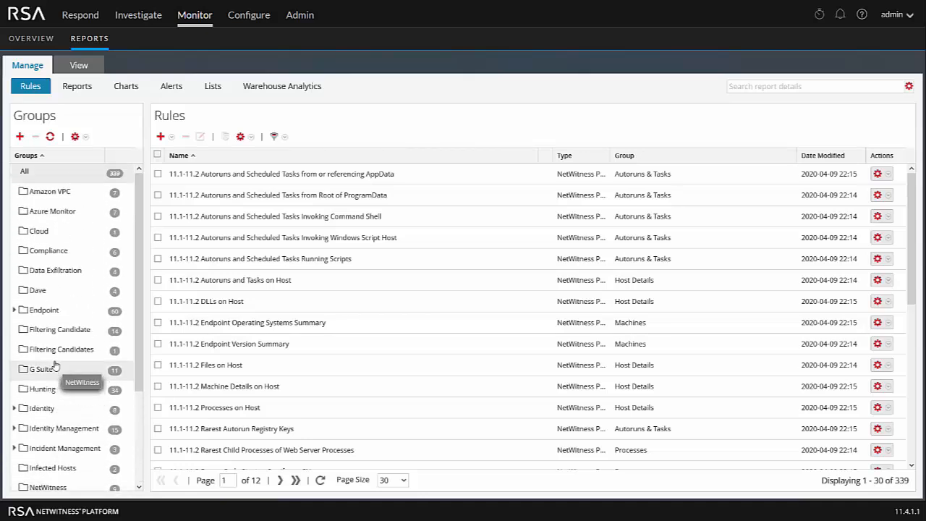
{"action": "left_click", "coordinate": [43, 293]}
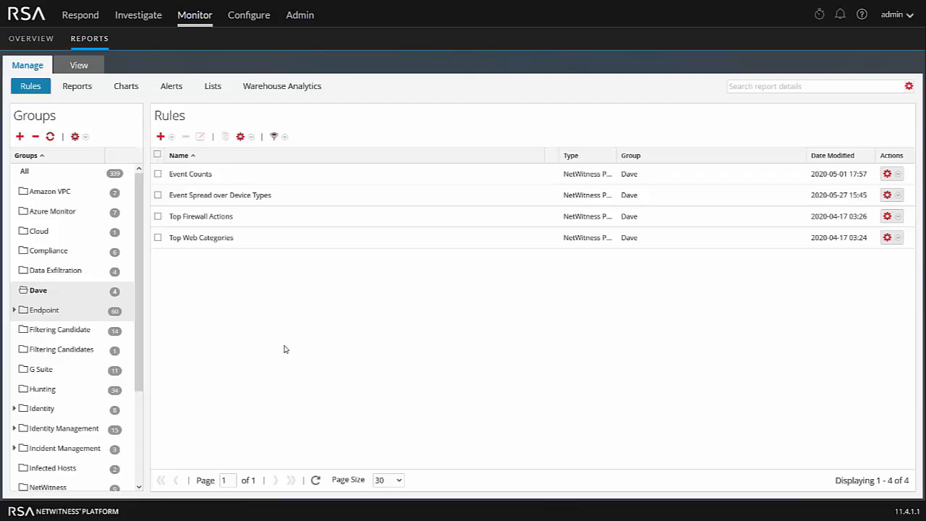
- Create a NetWitness Platform DB rule named "Admin Activity" with Summarize set to Custom
{"action": "left_click", "coordinate": [163, 139]}
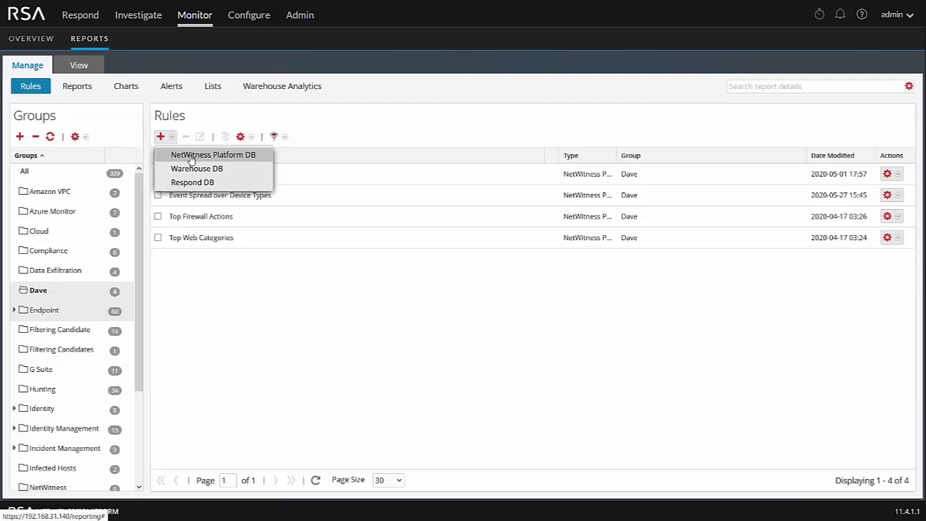
{"action": "left_click", "coordinate": [192, 158]}
{"action": "left_click", "coordinate": [202, 142]}
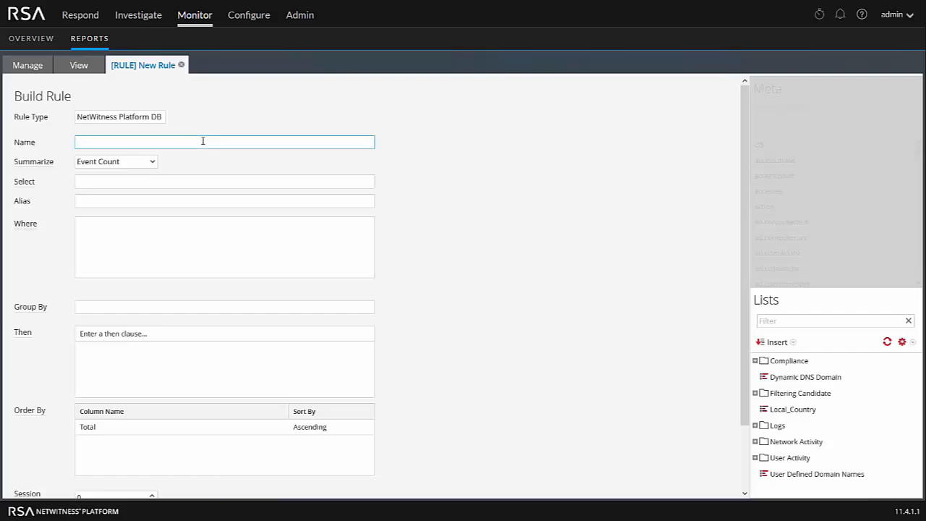
{"action": "type", "text": "Admin Activity"}
{"action": "left_click", "coordinate": [151, 164]}
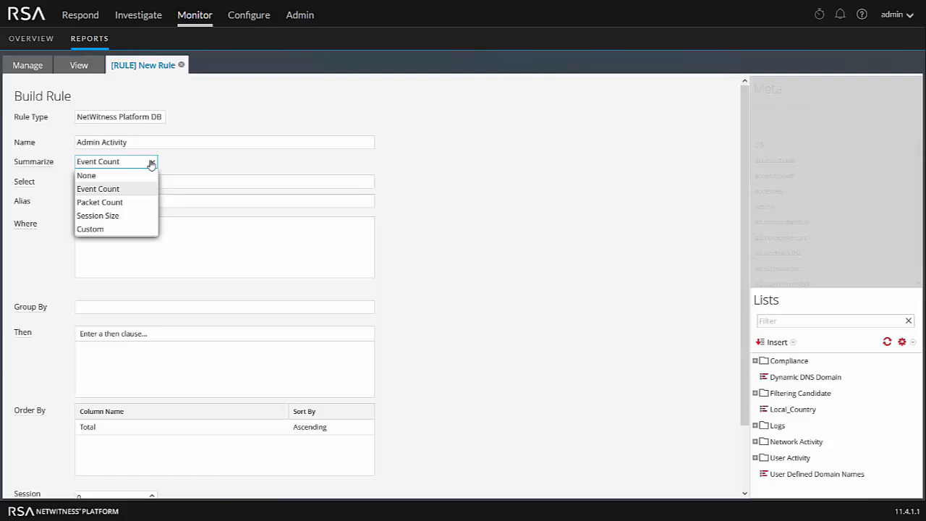
{"action": "left_click", "coordinate": [94, 228]}
- Set the rule's Select to user.dst, event.desc, count(user.dst) and its Alias to Username, Description
{"action": "left_click", "coordinate": [96, 181]}
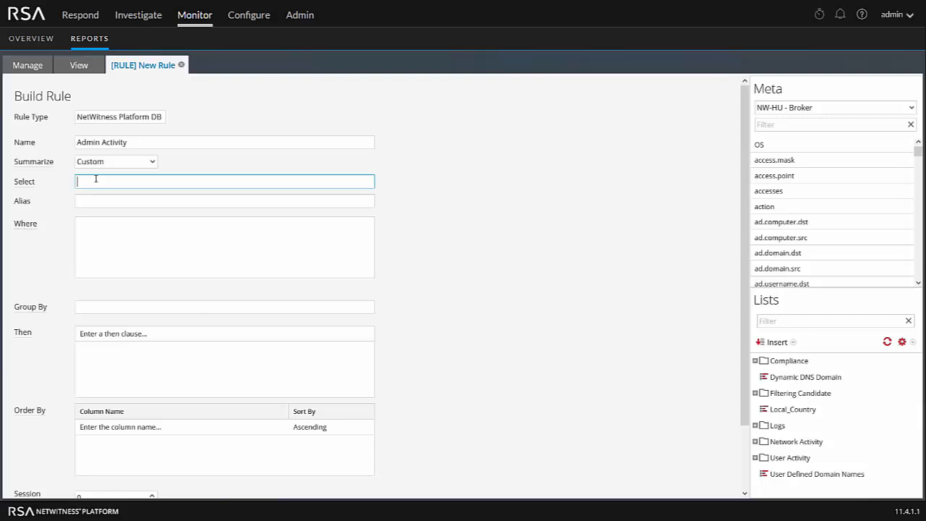
{"action": "type", "text": "user"}
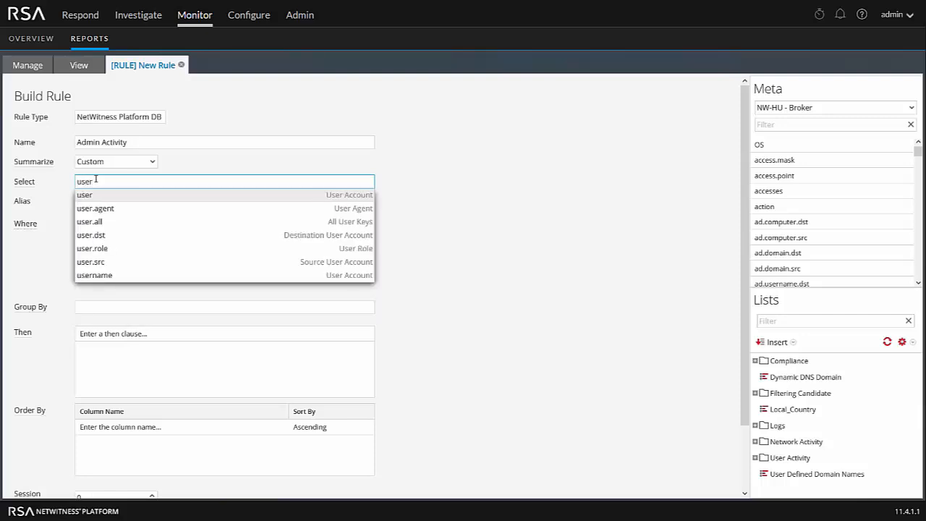
{"action": "left_click", "coordinate": [94, 235]}
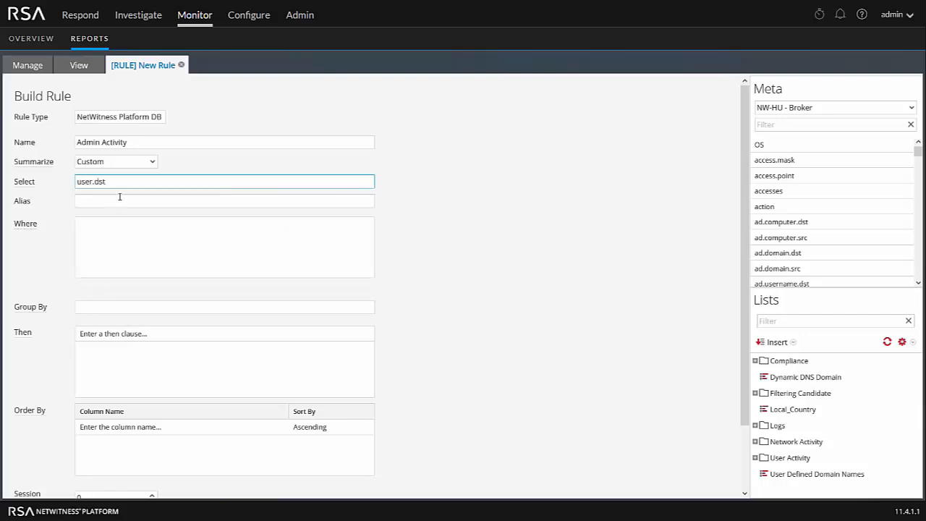
{"action": "type", "text": ", event"}
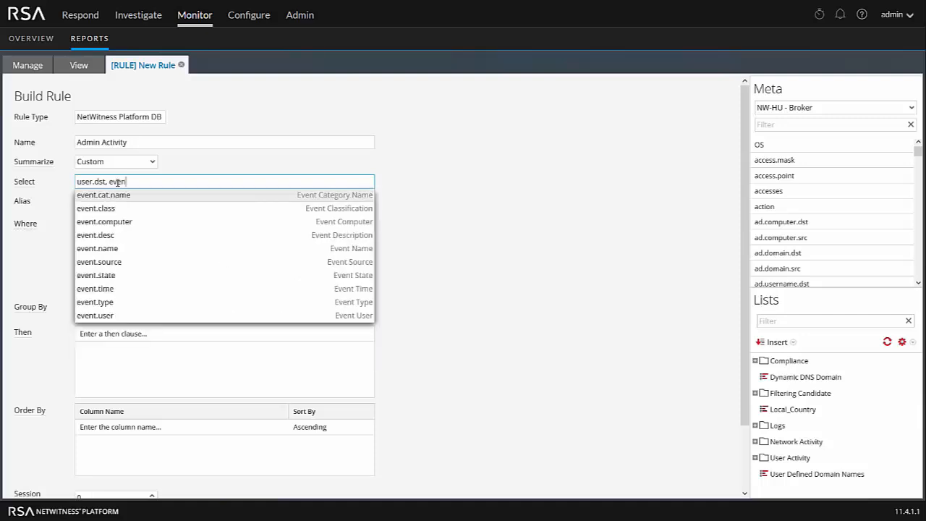
{"action": "left_click", "coordinate": [91, 236]}
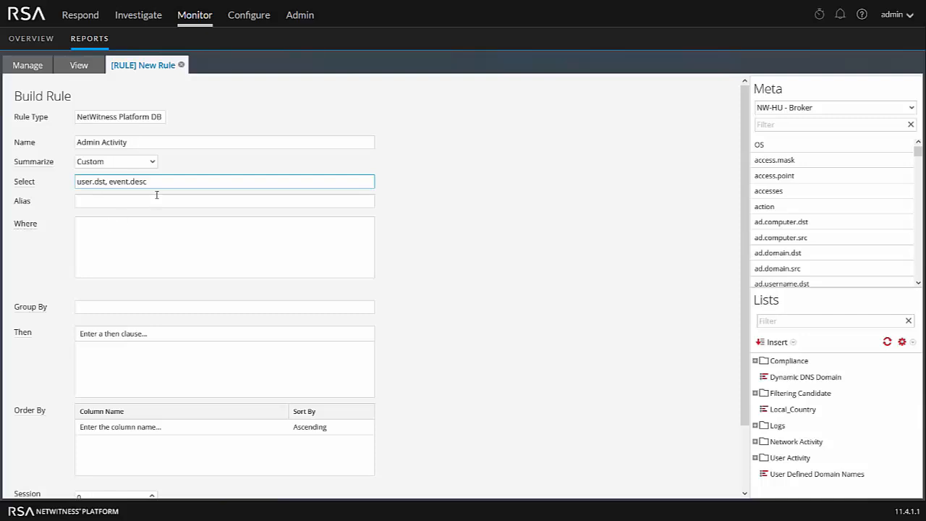
{"action": "type", "text": ", c"}
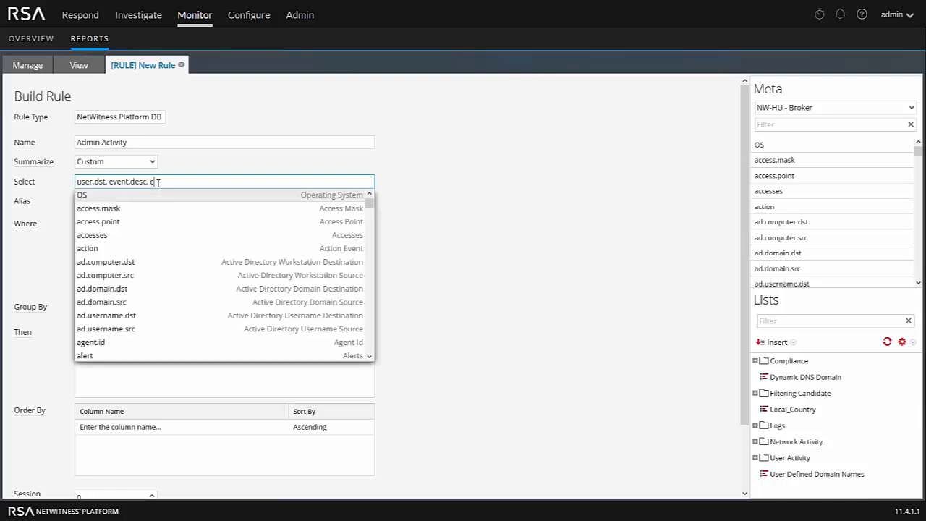
{"action": "type", "text": "ount(user"}
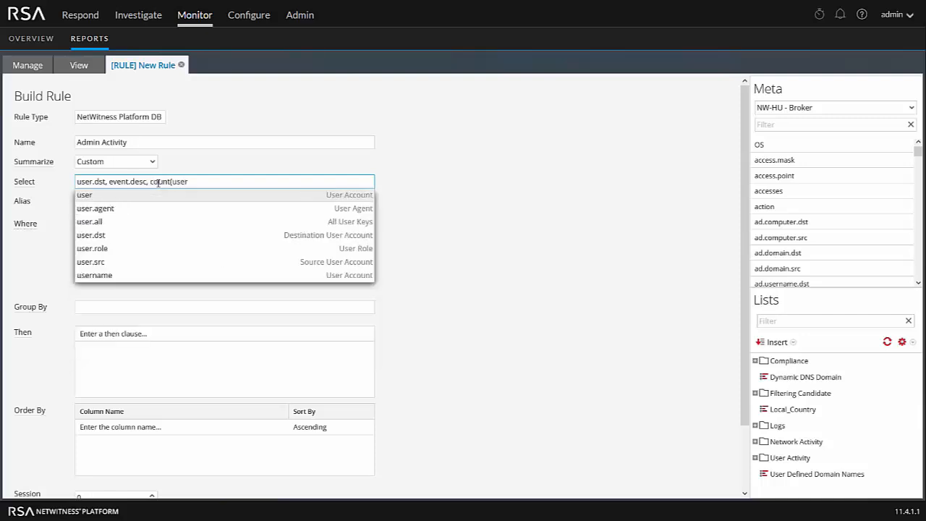
{"action": "left_click", "coordinate": [97, 237]}
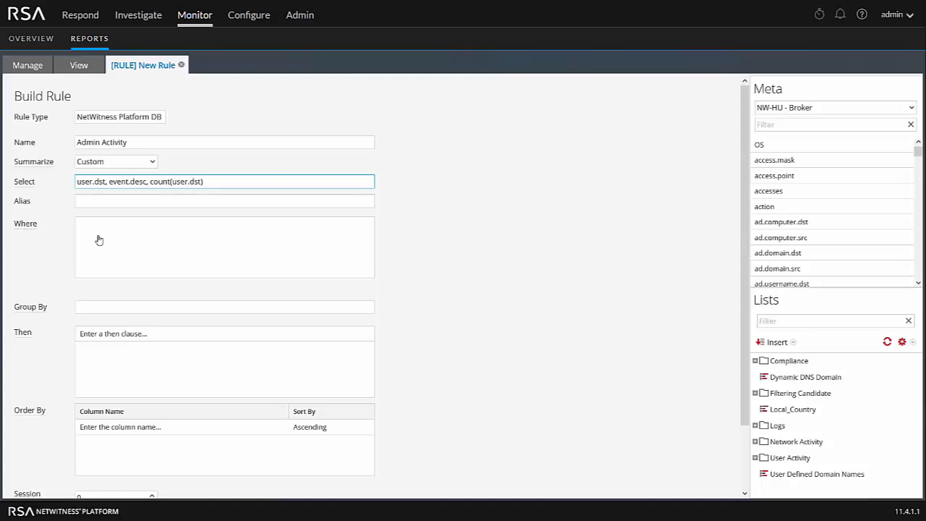
{"action": "left_click", "coordinate": [113, 199]}
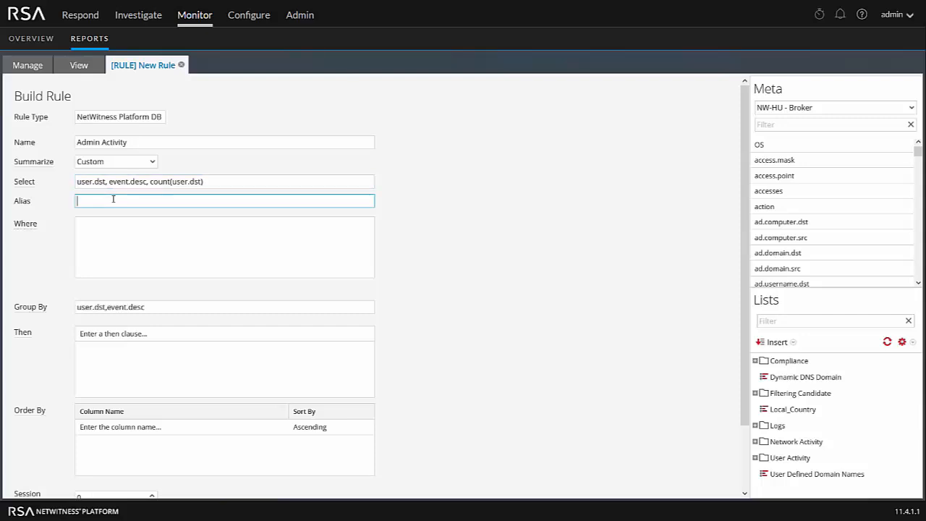
{"action": "type", "text": "Username, Description"}
- Enter a Where condition that matches user.dst against a single quoted username
{"action": "left_click", "coordinate": [131, 232]}
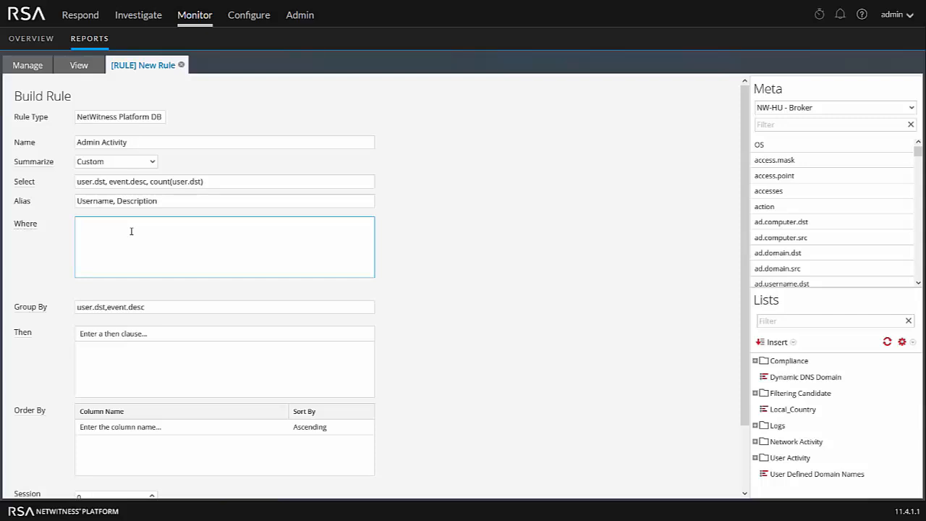
{"action": "type", "text": "user"}
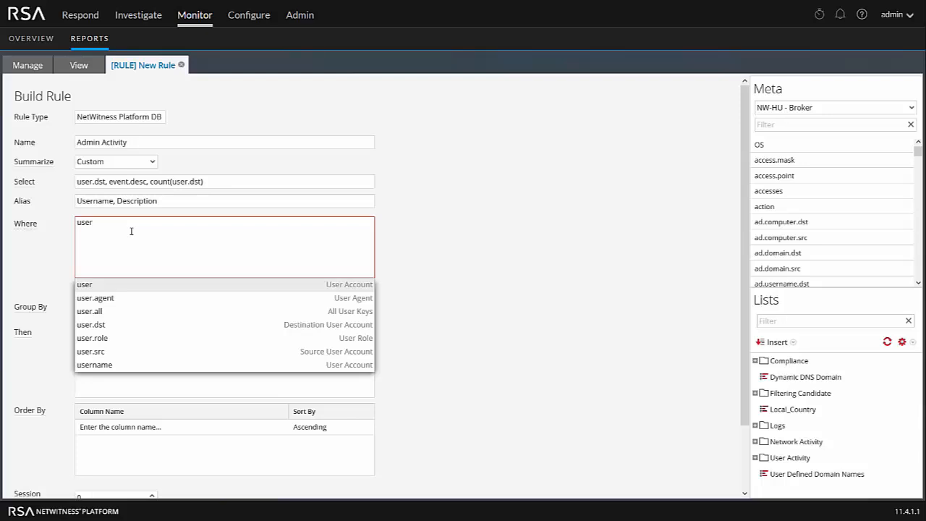
{"action": "left_click", "coordinate": [95, 325]}
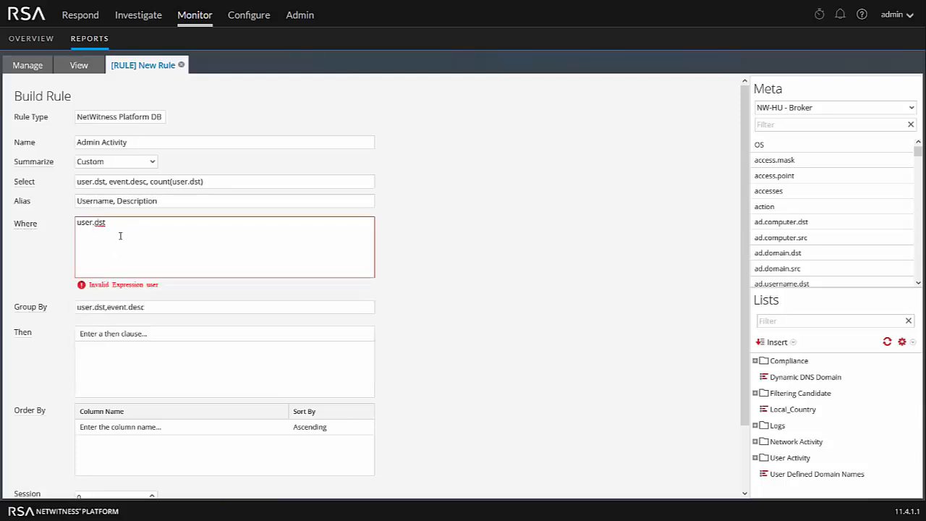
{"action": "type", "text": "= \"dave\""}
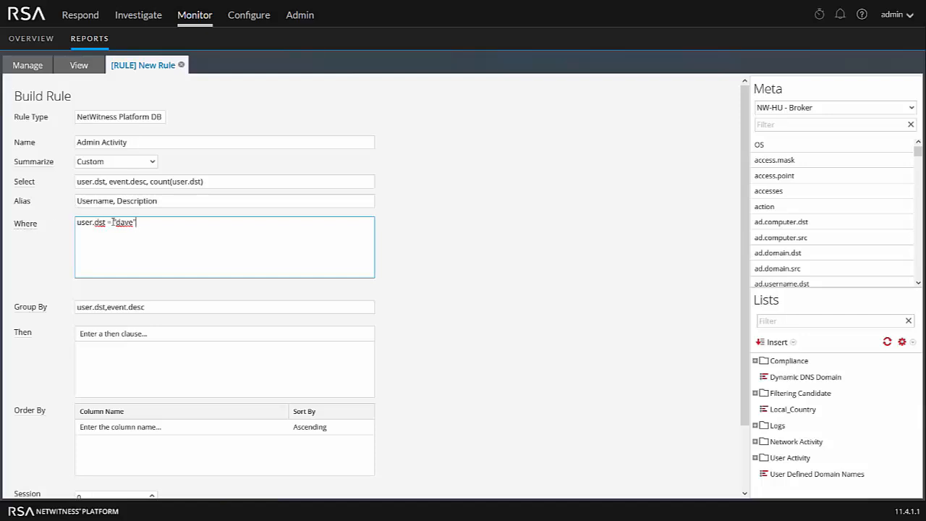
- Replace the username in the Where condition with the Administrative Users list from the User Activity group
{"action": "left_click_drag", "start_coordinate": [112, 222], "coordinate": [153, 224]}
{"action": "key", "text": "BackSpace"}
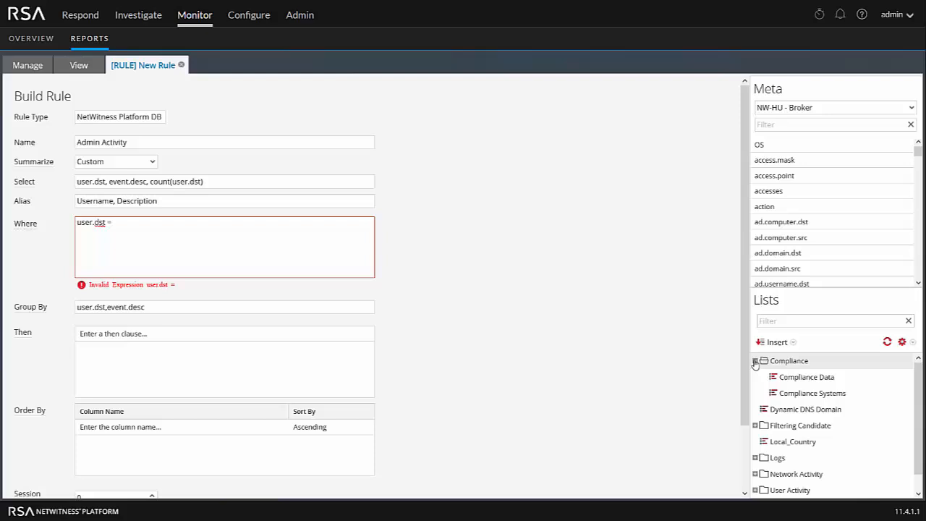
{"action": "left_click", "coordinate": [756, 425]}
{"action": "scroll", "coordinate": [756, 427], "scroll_direction": "down", "scroll_amount": 1}
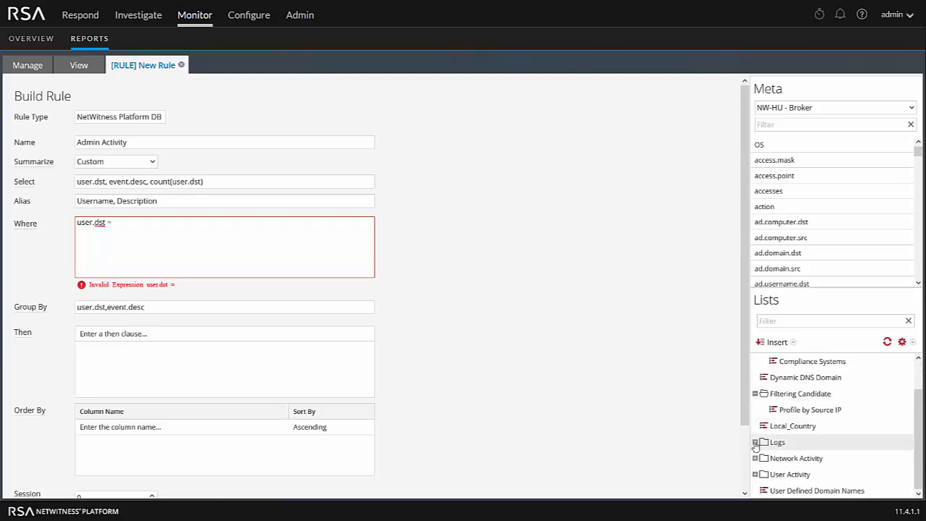
{"action": "left_click", "coordinate": [755, 441]}
{"action": "scroll", "coordinate": [756, 474], "scroll_direction": "down", "scroll_amount": 1}
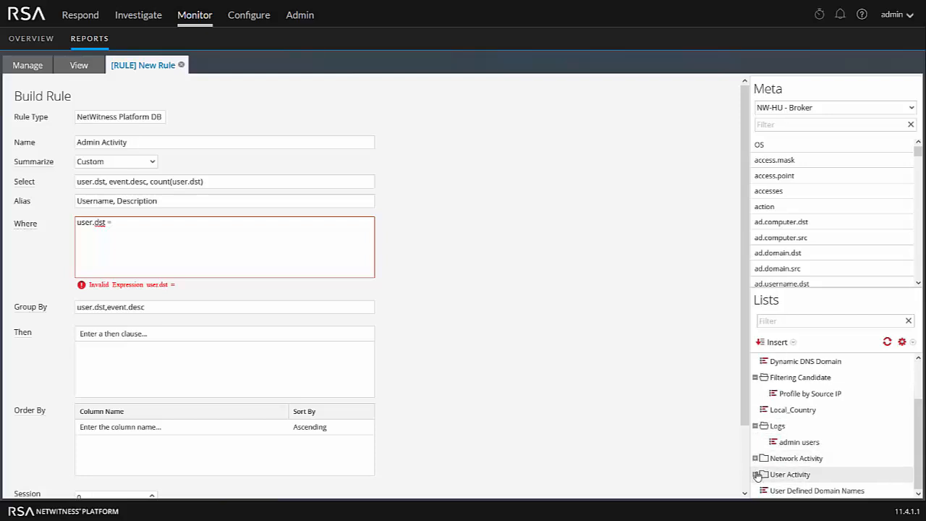
{"action": "left_click", "coordinate": [756, 475]}
{"action": "scroll", "coordinate": [789, 455], "scroll_direction": "down", "scroll_amount": 3}
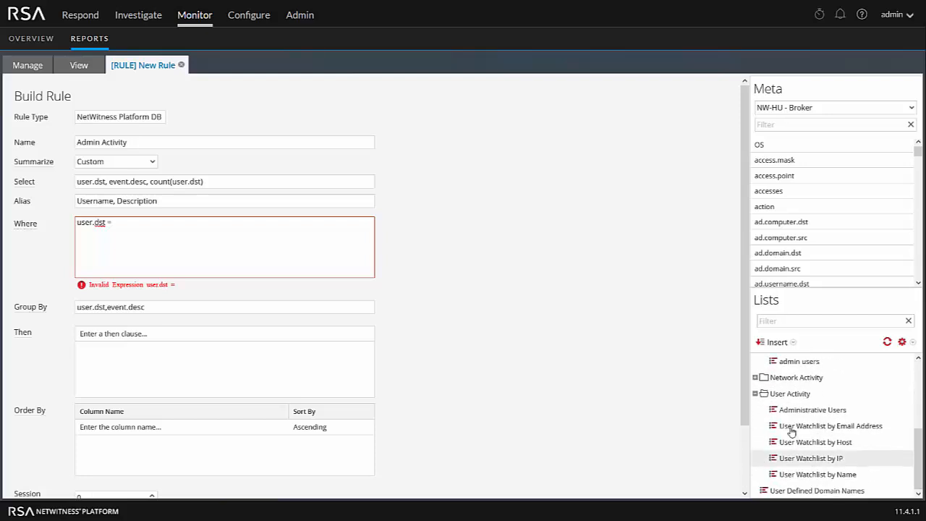
{"action": "left_click", "coordinate": [804, 412]}
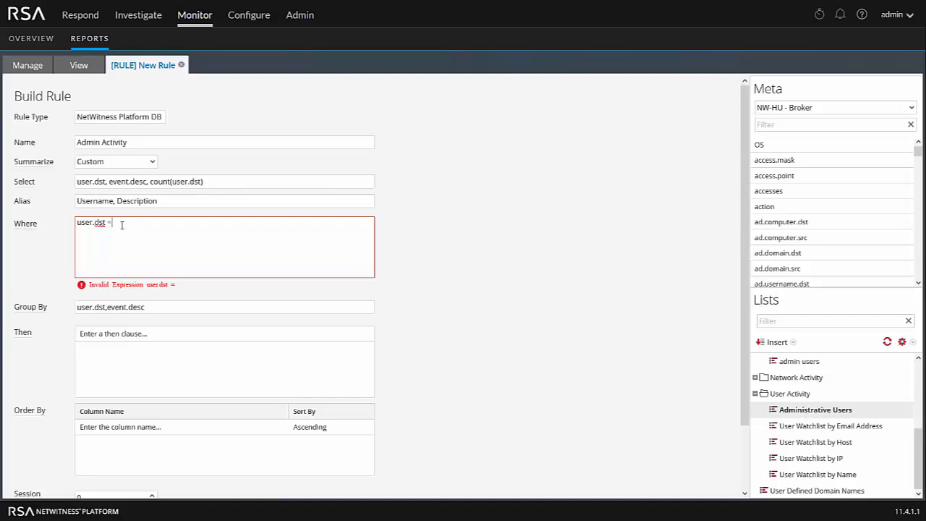
{"action": "left_click", "coordinate": [773, 342]}
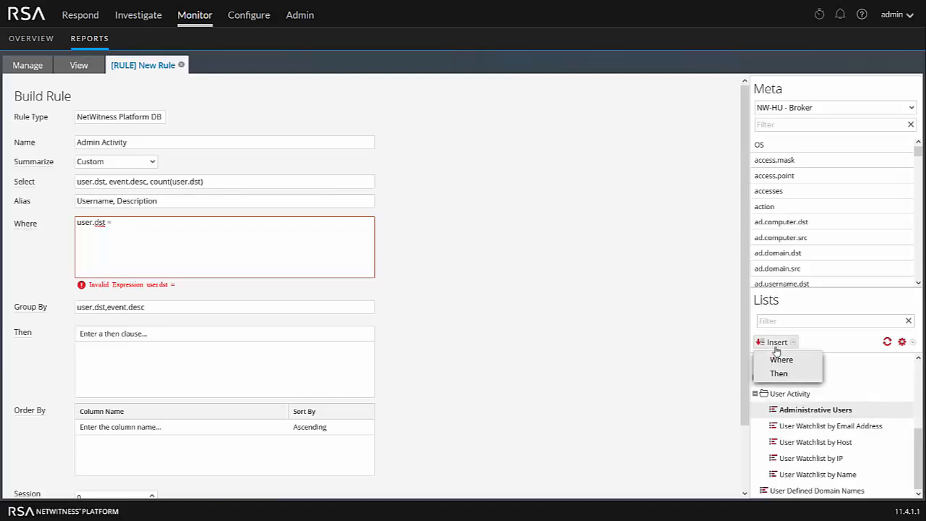
{"action": "left_click", "coordinate": [783, 360]}
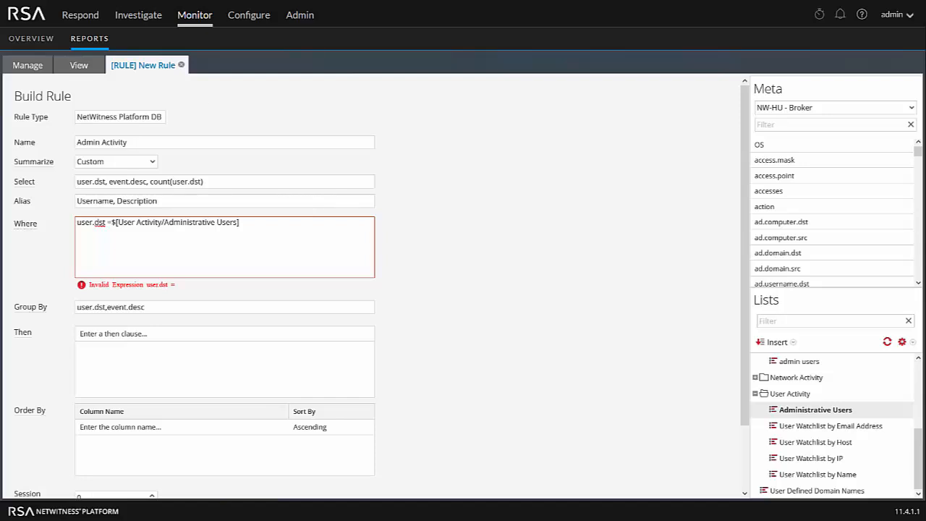
- Open the Administrative Users list from the reporting lists to examine its values
{"action": "left_click", "coordinate": [26, 66]}
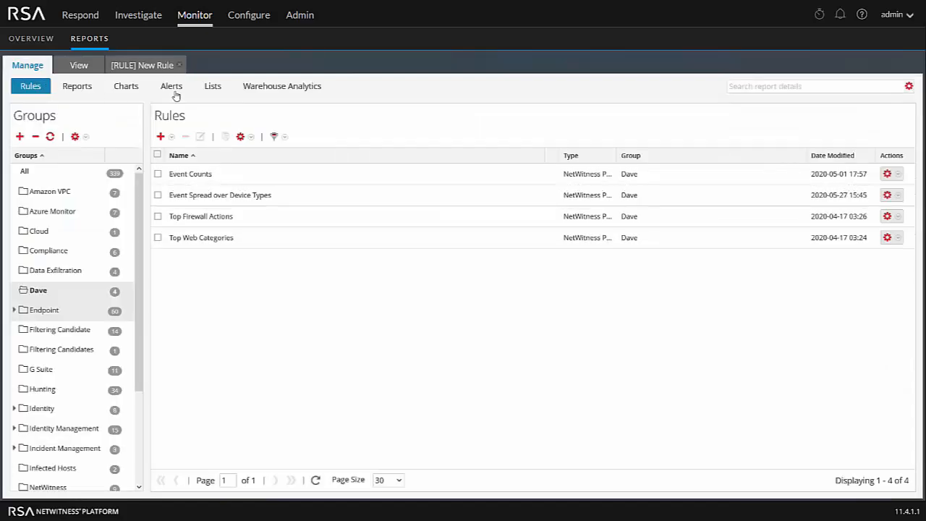
{"action": "left_click", "coordinate": [215, 88]}
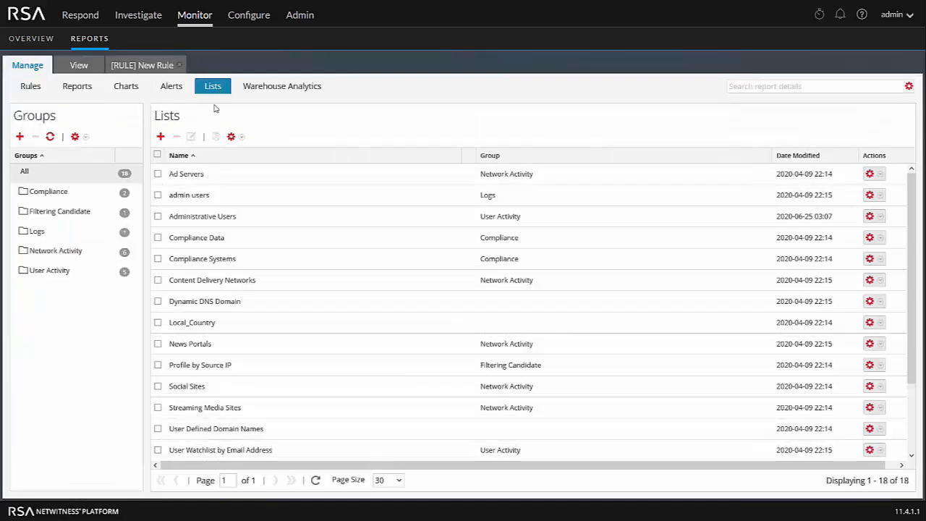
{"action": "left_click", "coordinate": [199, 216]}
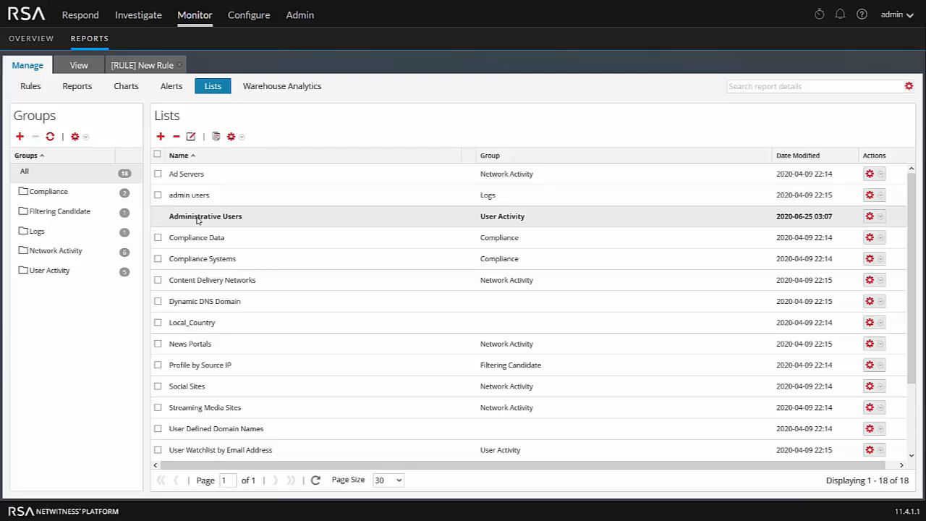
{"action": "left_click", "coordinate": [191, 137]}
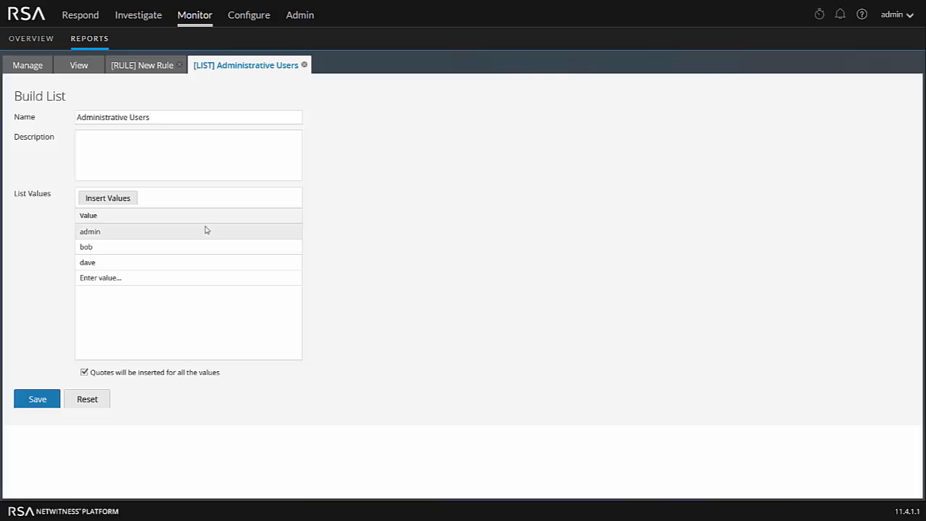
- Return to the new rule and revalidate its Where expression
{"action": "left_click", "coordinate": [145, 66]}
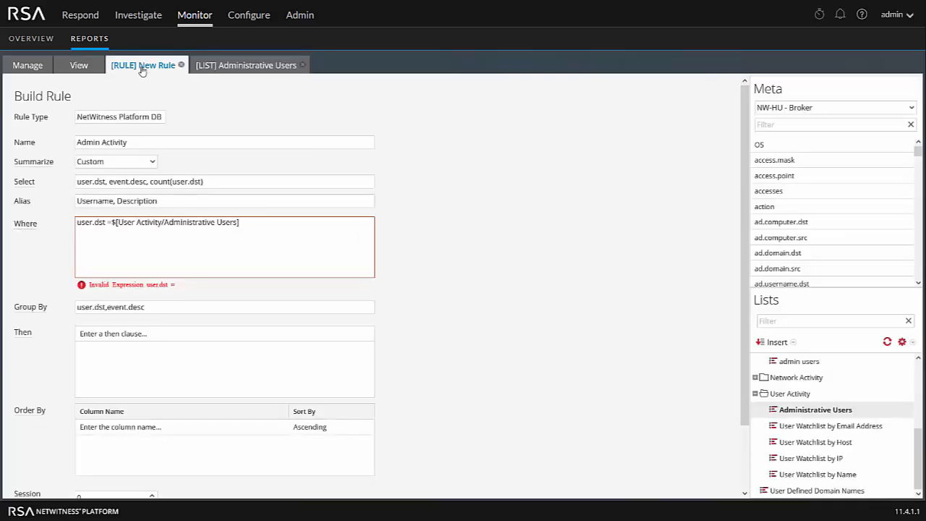
{"action": "left_click", "coordinate": [249, 224]}
{"action": "left_click", "coordinate": [129, 362]}
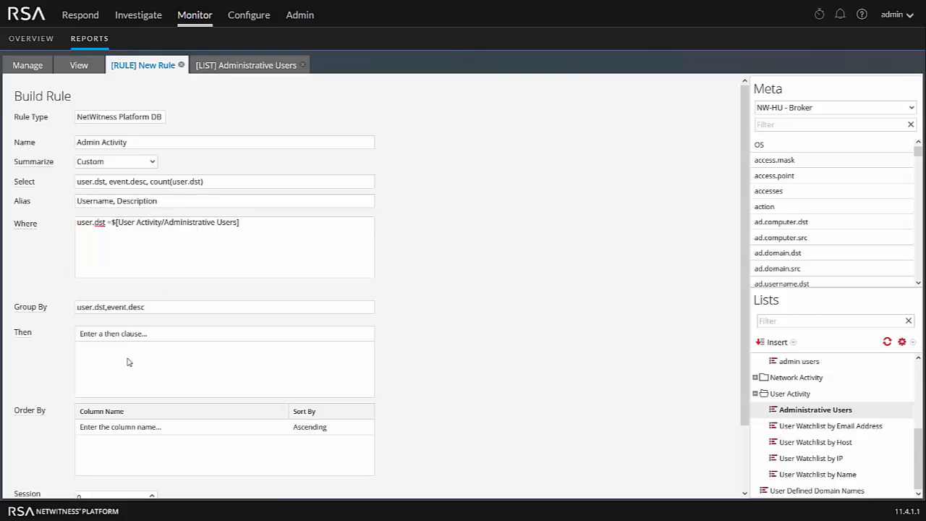
- Order the rule's results by the count(user.dst) column
{"action": "left_click", "coordinate": [211, 429]}
{"action": "left_click", "coordinate": [282, 429]}
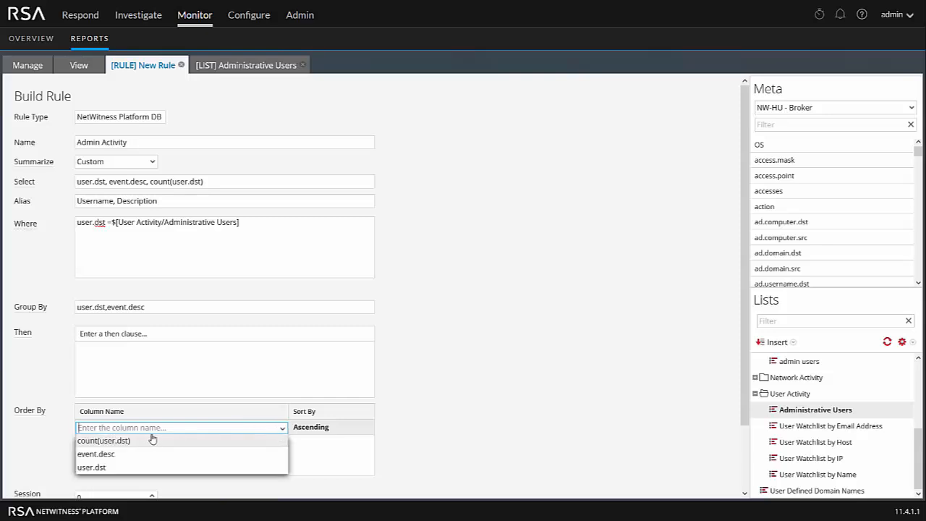
{"action": "left_click", "coordinate": [108, 440]}
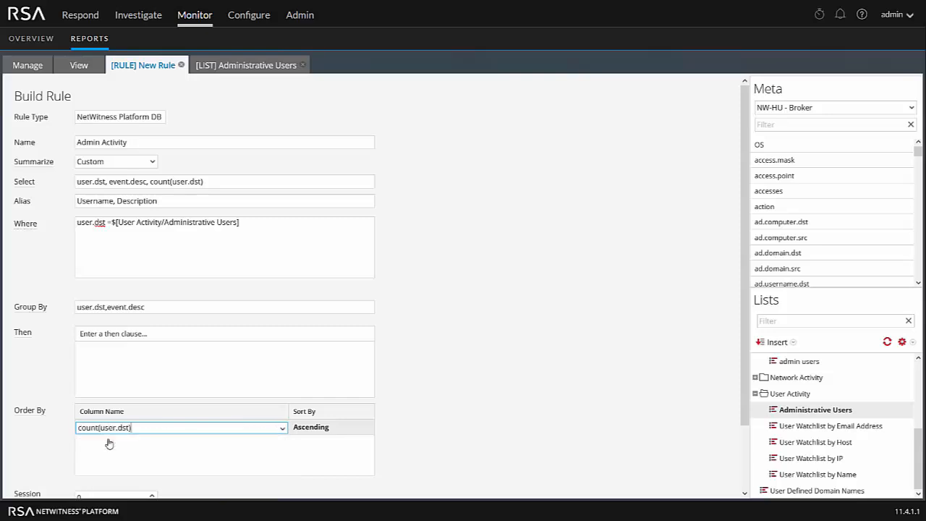
- Set the sort direction of the count(user.dst) column to descending
{"action": "left_click", "coordinate": [335, 431]}
{"action": "left_click", "coordinate": [336, 428]}
{"action": "left_click", "coordinate": [322, 455]}
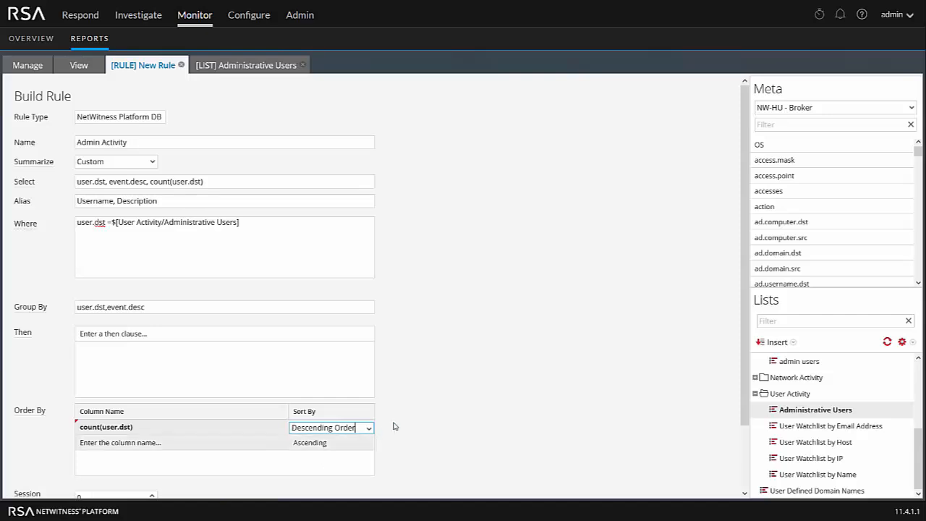
{"action": "left_click", "coordinate": [412, 417]}
- Open the rule test and set its data source to NW-HU - Broker and its format to Tabular
{"action": "scroll", "coordinate": [414, 413], "scroll_direction": "down", "scroll_amount": 2}
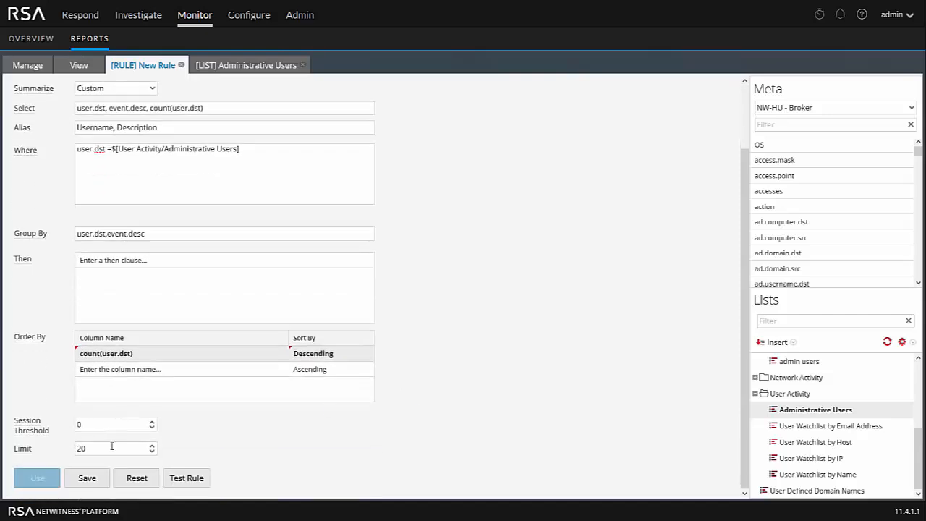
{"action": "left_click", "coordinate": [191, 480]}
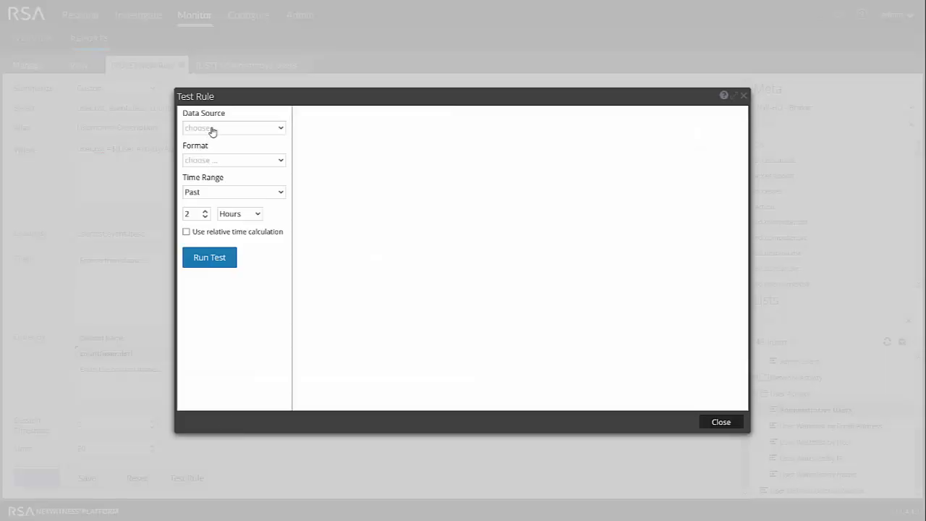
{"action": "left_click", "coordinate": [211, 128]}
{"action": "left_click", "coordinate": [217, 142]}
{"action": "left_click", "coordinate": [221, 161]}
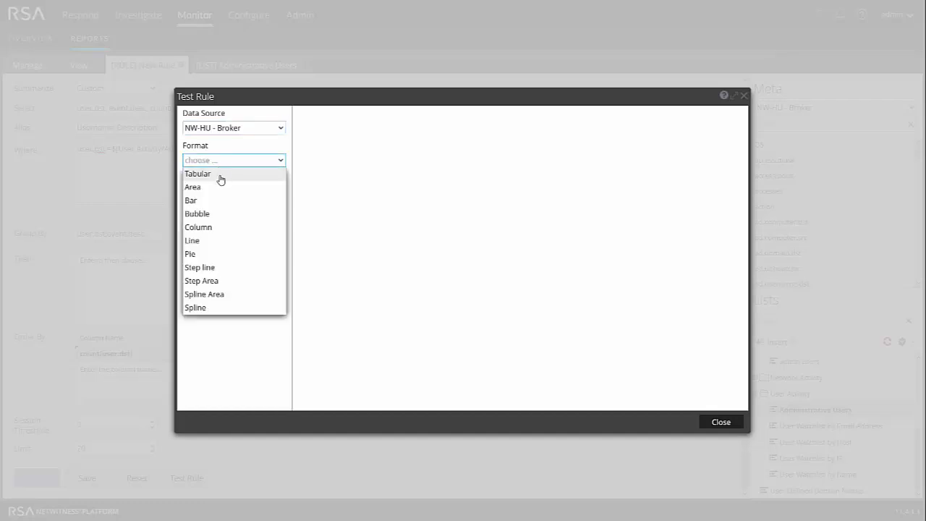
{"action": "left_click", "coordinate": [221, 180]}
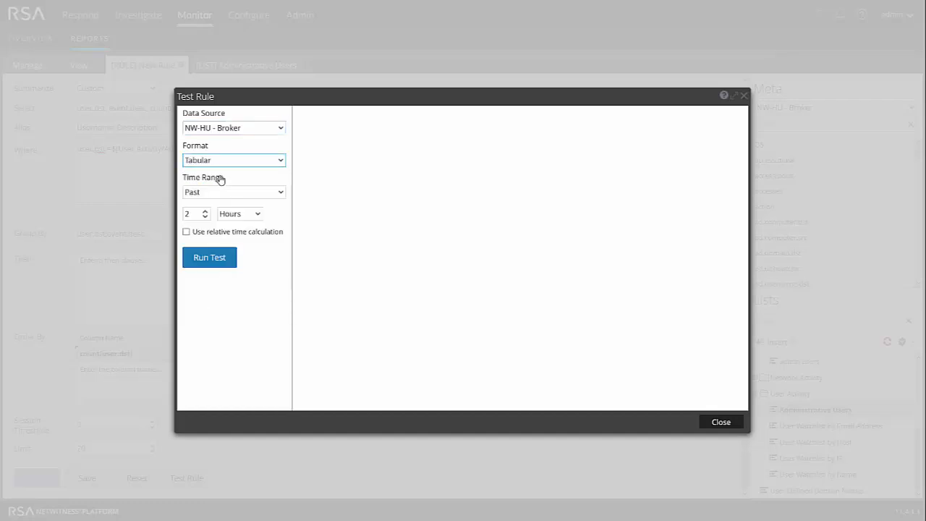
- Run the rule test over the past 12 hours using relative time calculation, and close the results
{"action": "left_click", "coordinate": [187, 215]}
{"action": "double_click", "coordinate": [187, 214]}
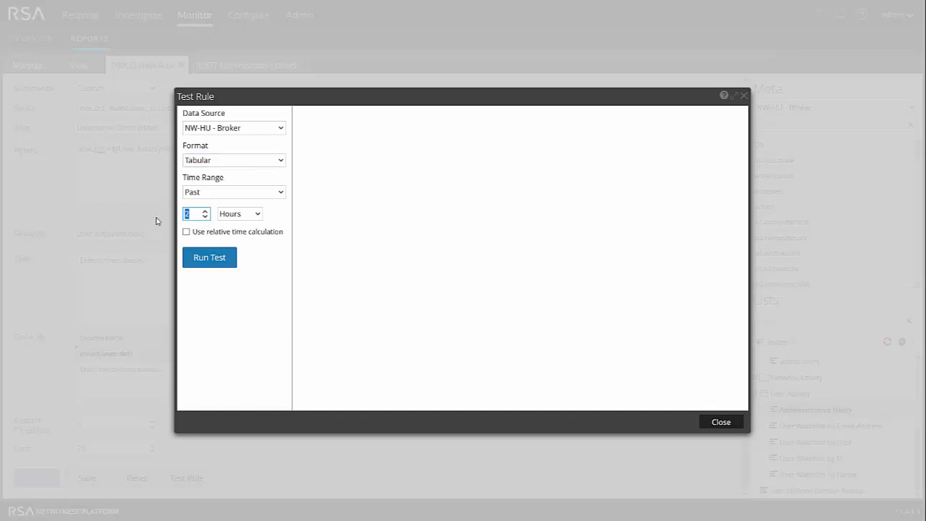
{"action": "type", "text": "12"}
{"action": "left_click", "coordinate": [187, 231]}
{"action": "left_click", "coordinate": [210, 260]}
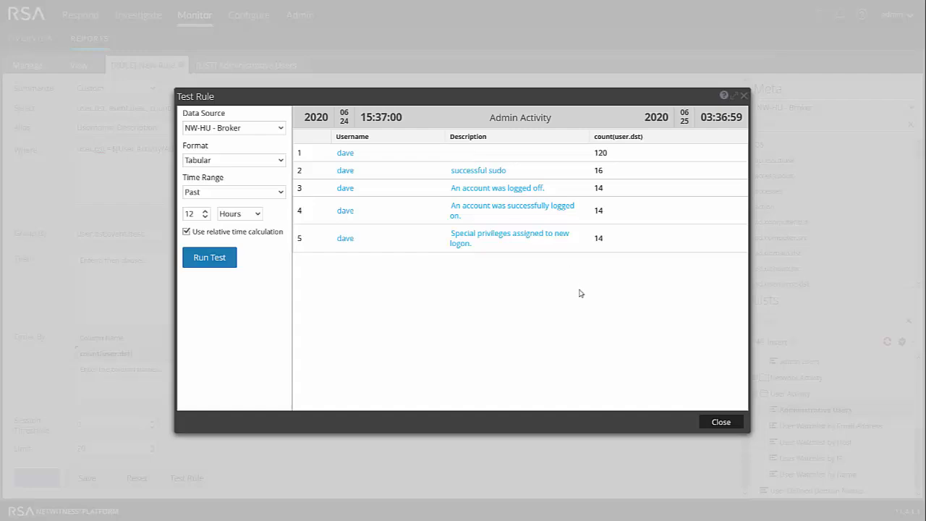
{"action": "left_click", "coordinate": [721, 422]}
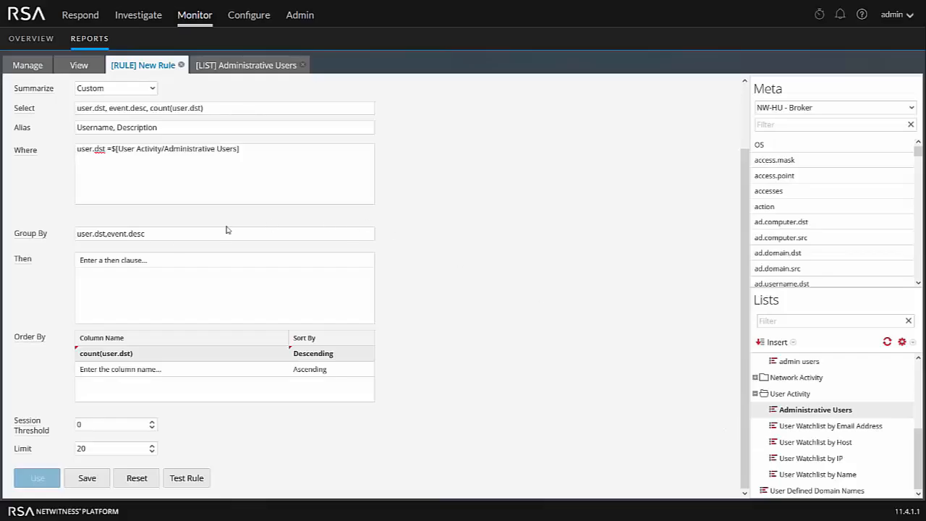
- Extend the Where condition with "&& event.desc exists" to leave out events without a description
{"action": "left_click", "coordinate": [257, 150]}
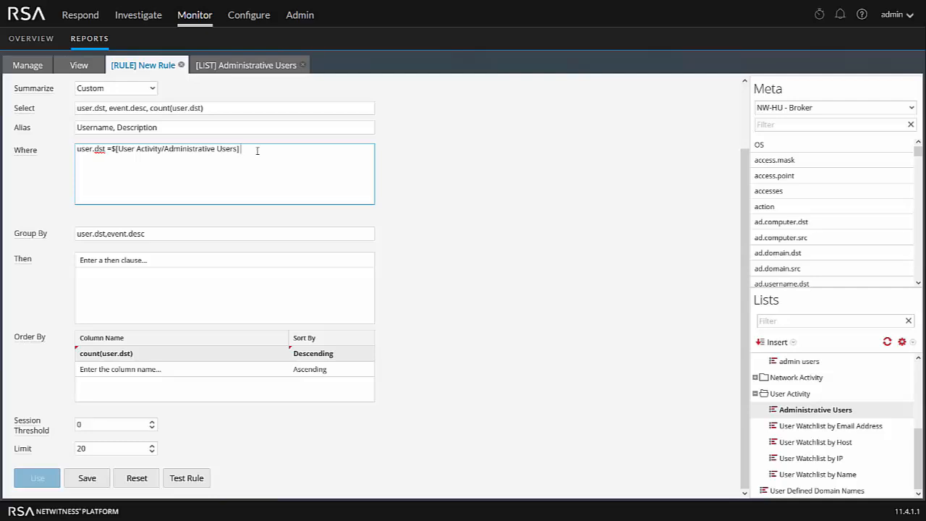
{"action": "type", "text": "&& "}
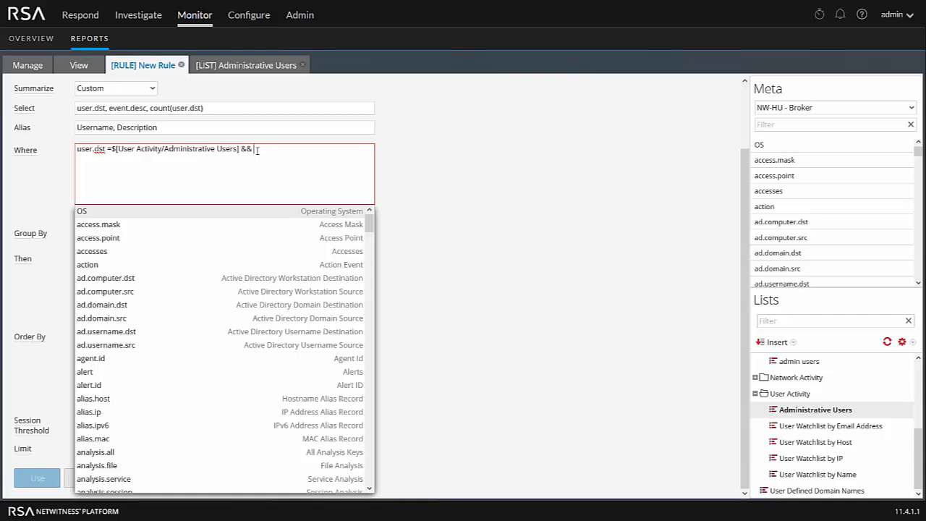
{"action": "type", "text": "event"}
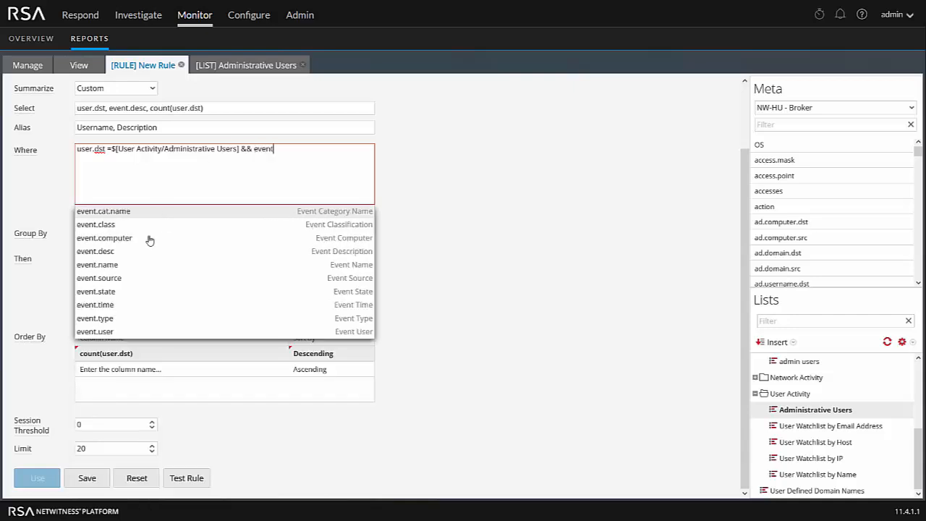
{"action": "left_click", "coordinate": [181, 250]}
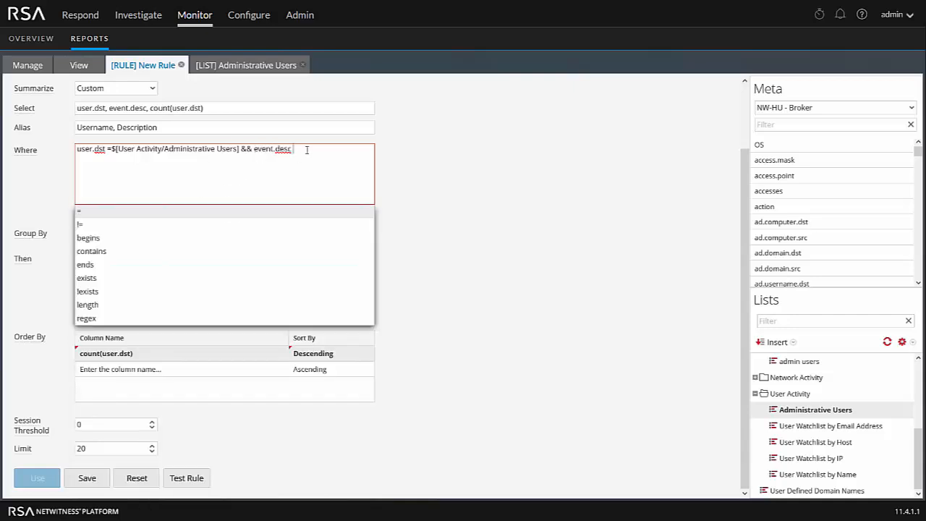
{"action": "left_click", "coordinate": [87, 279]}
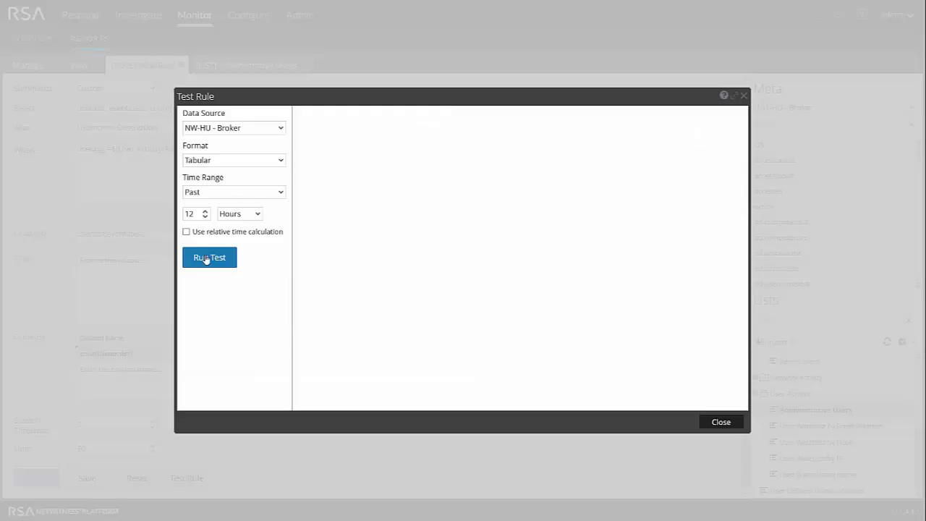
- Rerun the tabular test over the past 12 hours, close it and save the Admin Activity rule
{"action": "left_click", "coordinate": [206, 259]}
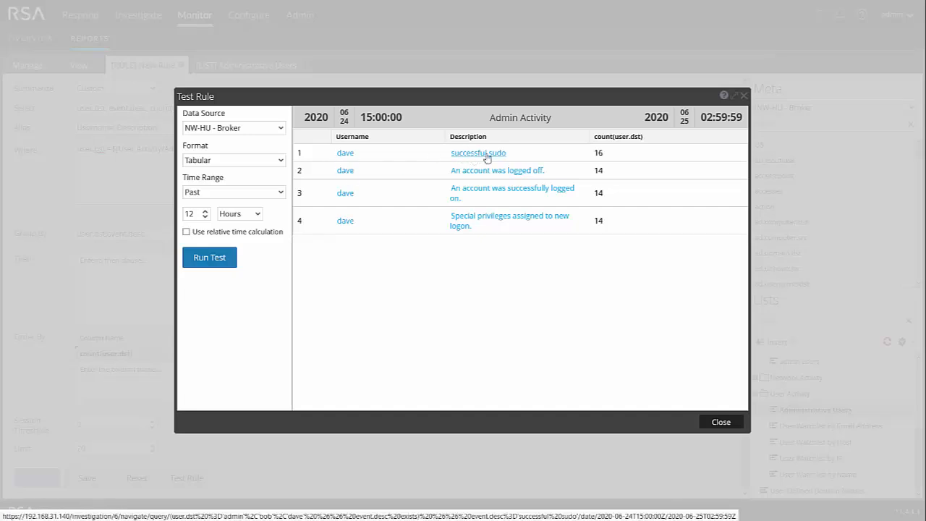
{"action": "left_click", "coordinate": [724, 425]}
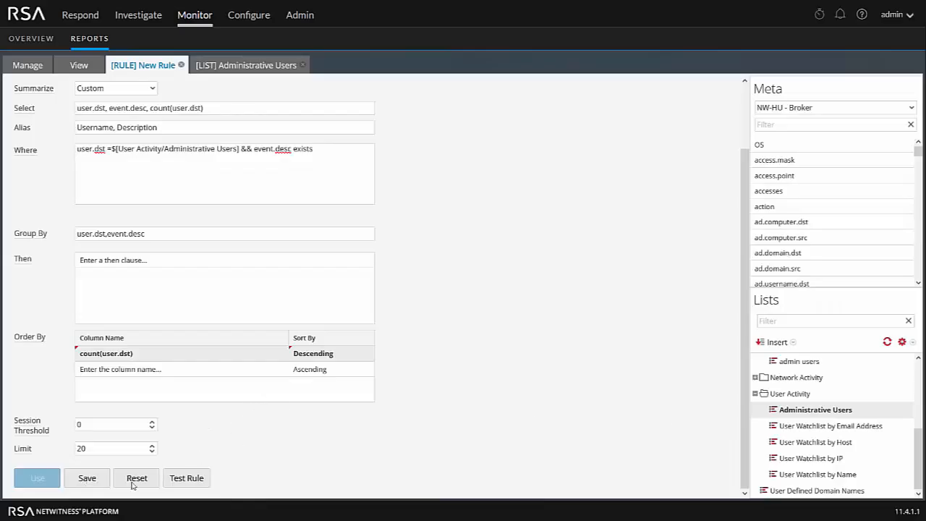
{"action": "left_click", "coordinate": [85, 479]}
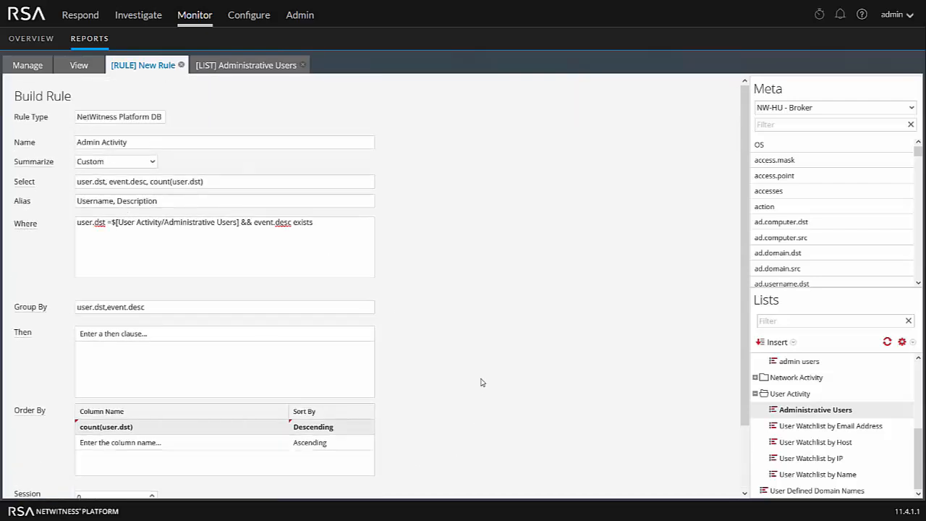
{"action": "scroll", "coordinate": [178, 467], "scroll_direction": "down", "scroll_amount": 2}
{"action": "left_click", "coordinate": [88, 483]}
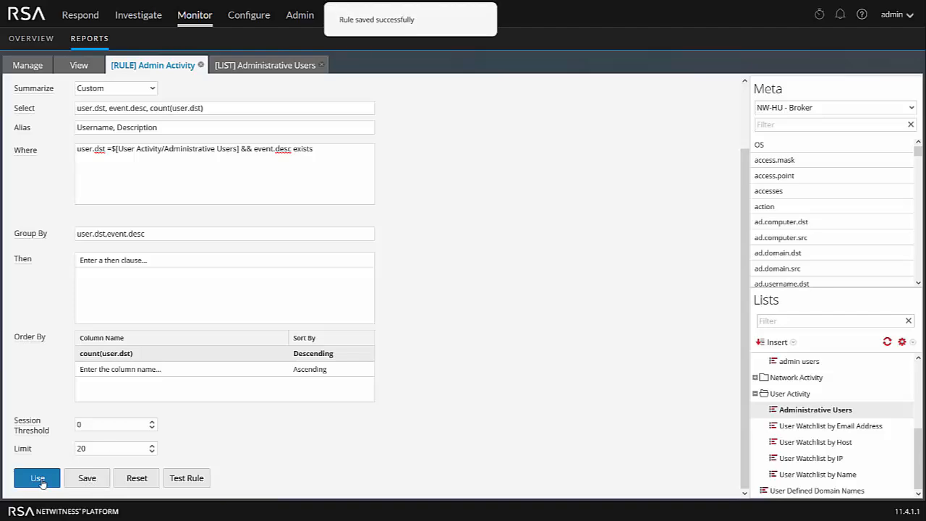
- Use the saved rule in a new report, browsing the available report folders
{"action": "left_click", "coordinate": [40, 481]}
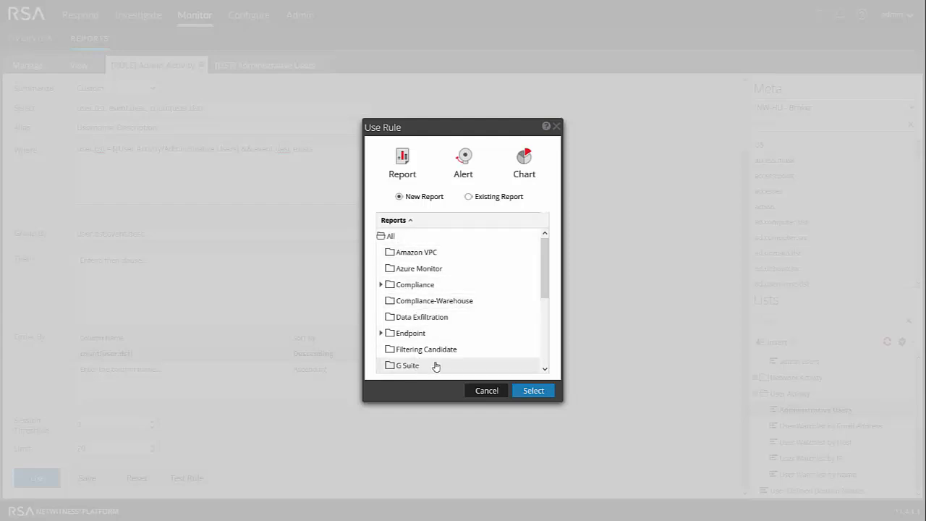
{"action": "scroll", "coordinate": [461, 289], "scroll_direction": "down", "scroll_amount": 3}
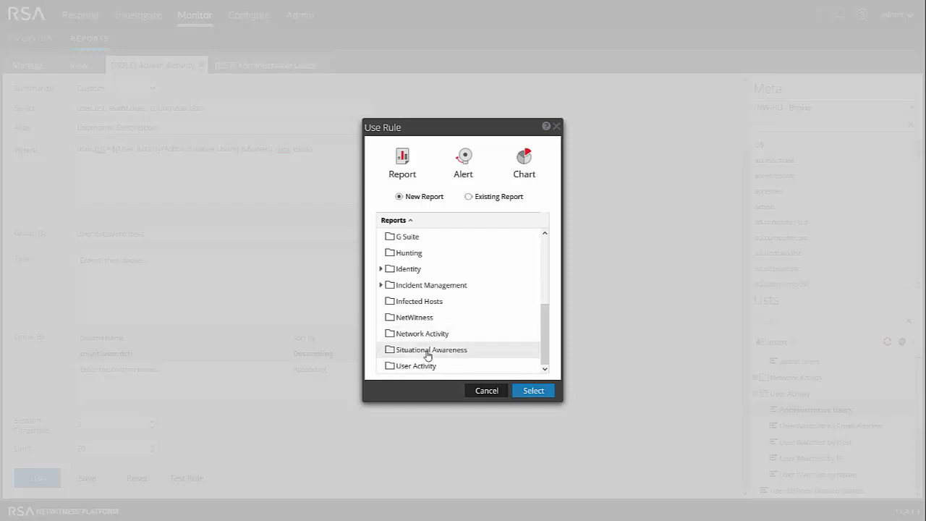
{"action": "scroll", "coordinate": [429, 353], "scroll_direction": "up", "scroll_amount": 3}
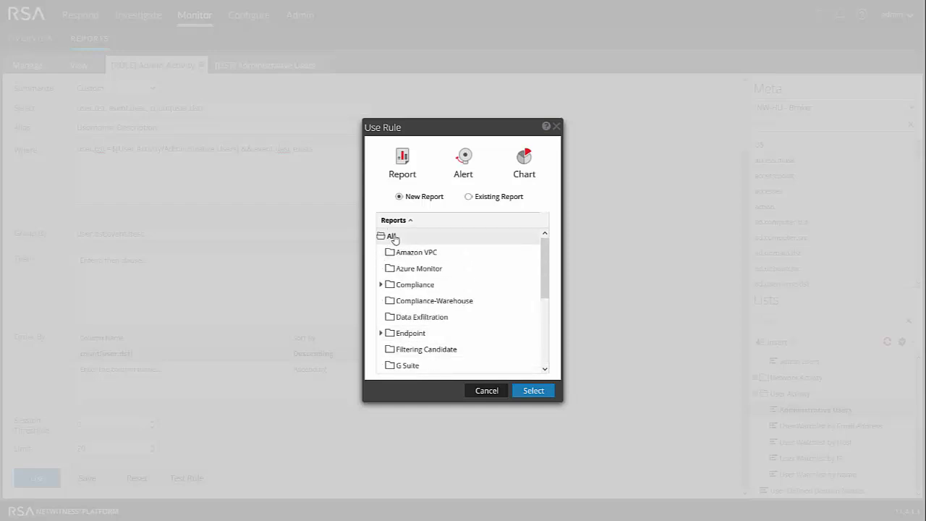
{"action": "left_click", "coordinate": [539, 396]}
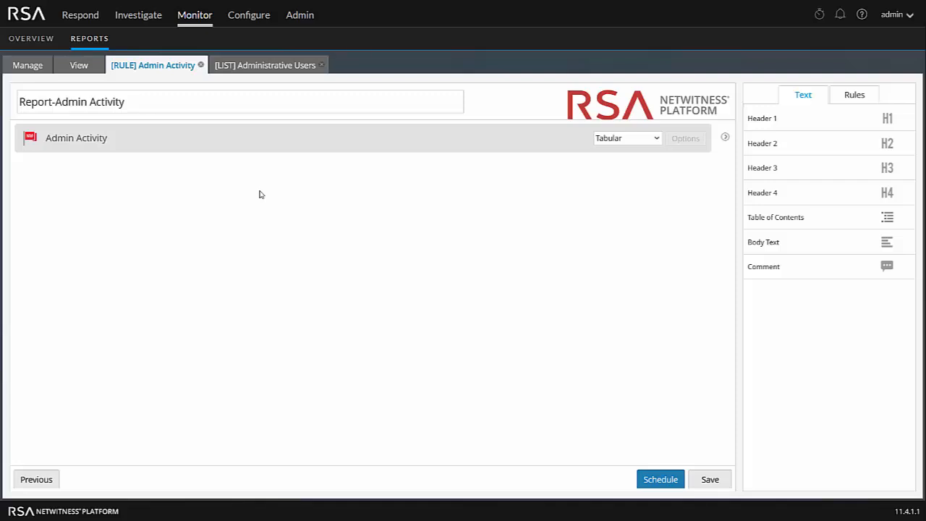
- Remove the "Report-" prefix so that the report is named Admin Activity
{"action": "left_click", "coordinate": [58, 102]}
{"action": "key", "text": "BackSpace"}
{"action": "key", "text": "BackSpace"}
{"action": "key", "text": "BackSpace"}
{"action": "key", "text": "BackSpace"}
{"action": "key", "text": "BackSpace"}
{"action": "key", "text": "BackSpace"}
{"action": "key", "text": "BackSpace"}
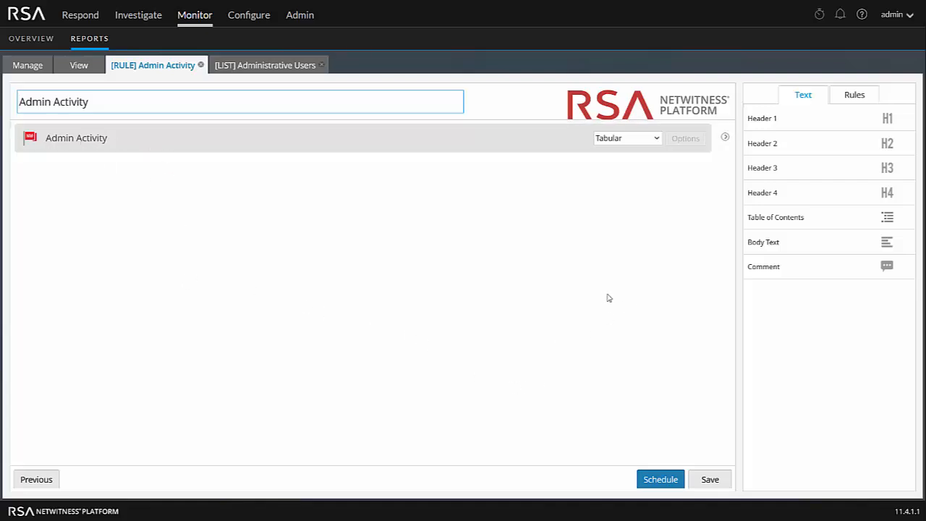
- Add a Header 1 above the Admin Activity rule and a comment below it in the report
{"action": "left_click", "coordinate": [807, 117]}
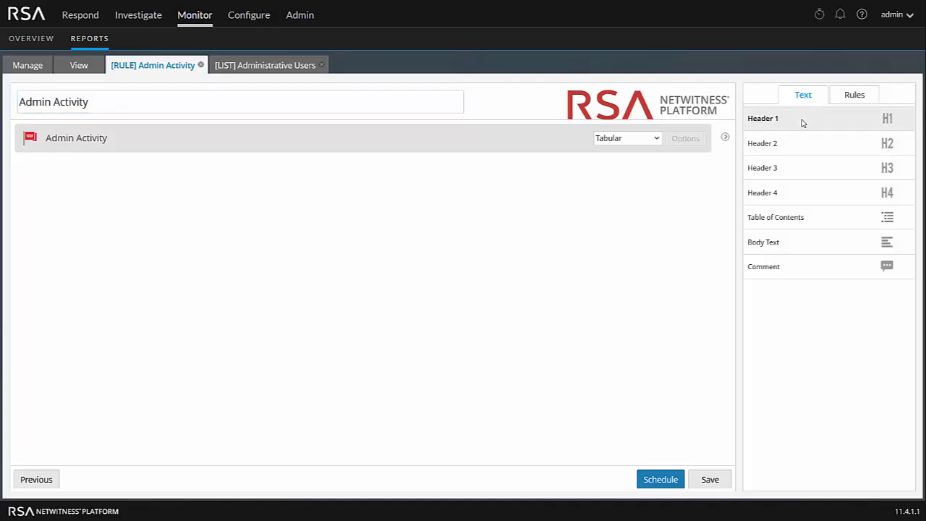
{"action": "left_click_drag", "start_coordinate": [802, 120], "coordinate": [386, 126]}
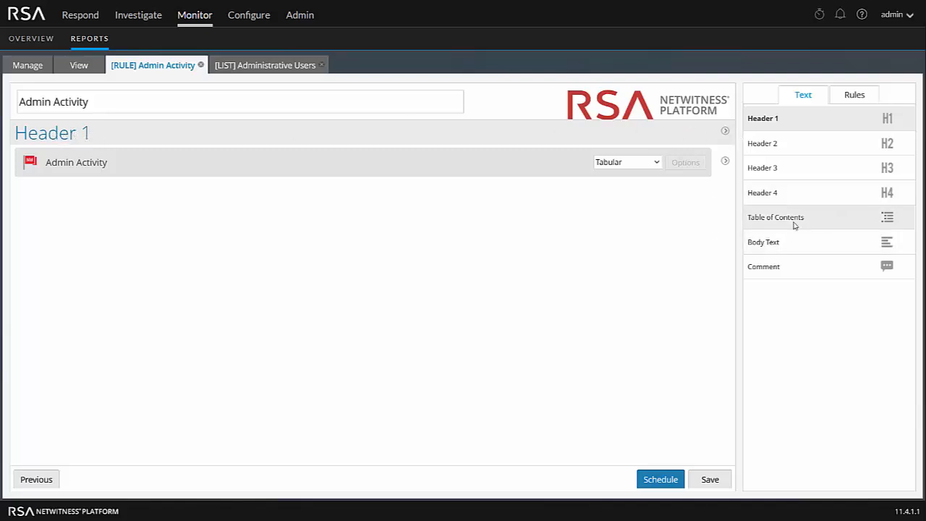
{"action": "left_click", "coordinate": [765, 266]}
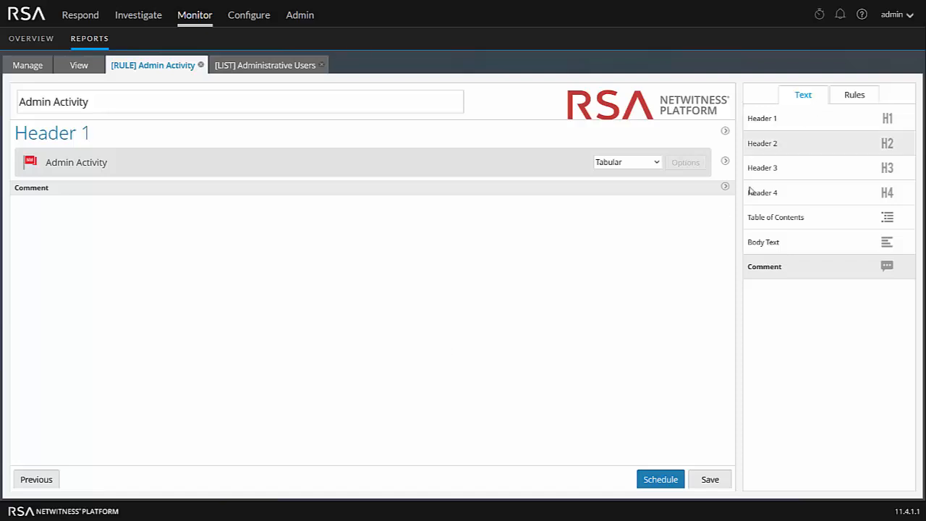
- Remove the comment and the Header 1 from the report layout
{"action": "left_click", "coordinate": [725, 188]}
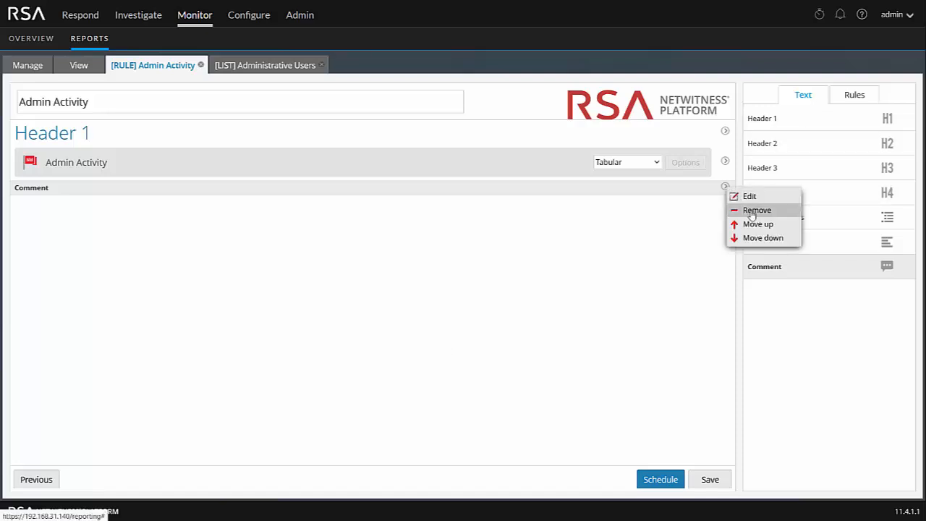
{"action": "left_click", "coordinate": [747, 209]}
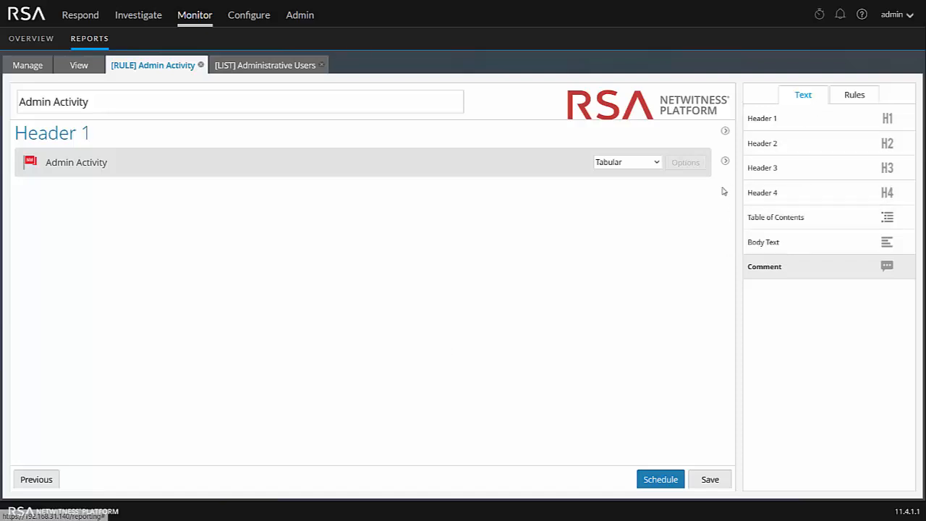
{"action": "left_click", "coordinate": [725, 131]}
{"action": "left_click", "coordinate": [749, 155]}
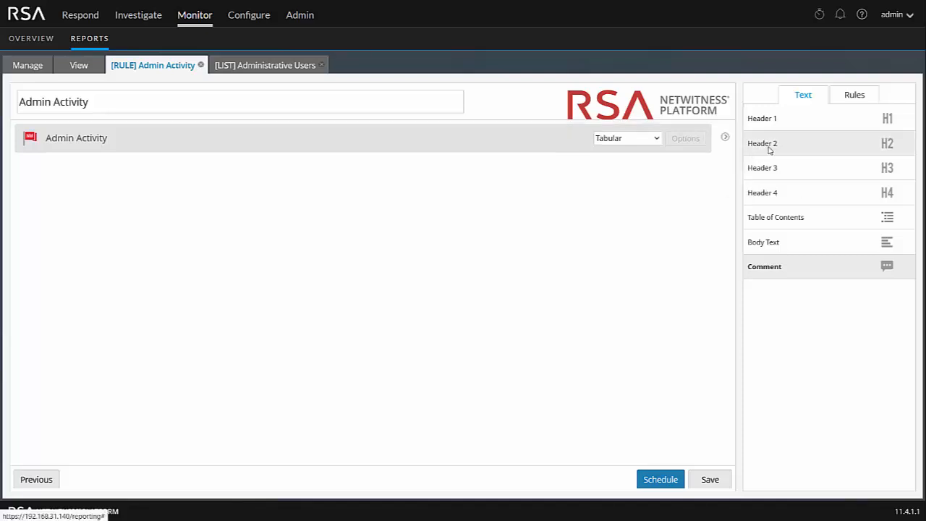
- Add the Event Counts and Top Firewall Actions rules from the personal rules folder below Admin Activity
{"action": "left_click", "coordinate": [857, 97]}
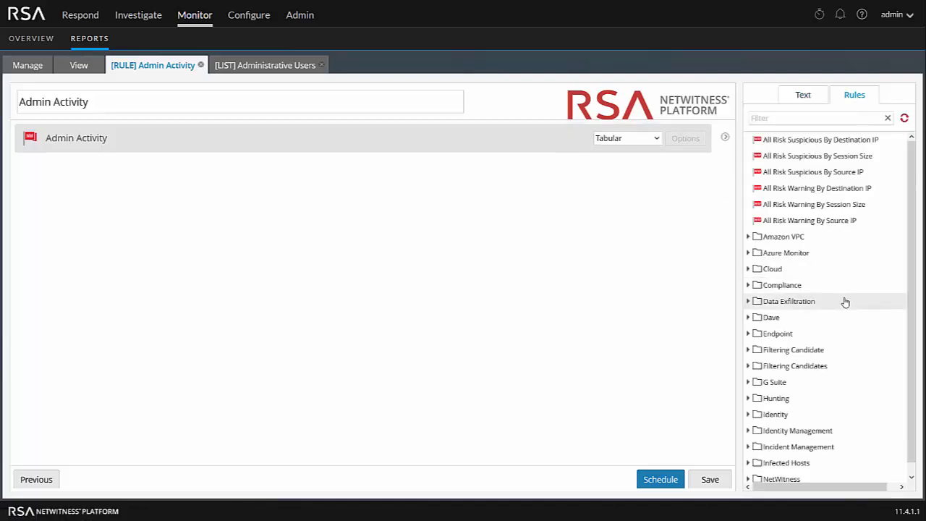
{"action": "left_click", "coordinate": [748, 318]}
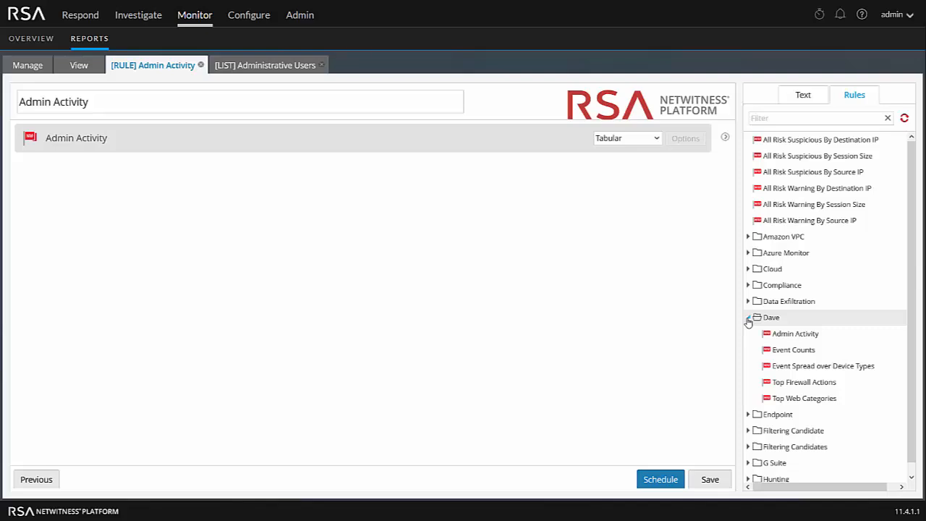
{"action": "left_click_drag", "start_coordinate": [794, 350], "coordinate": [421, 265]}
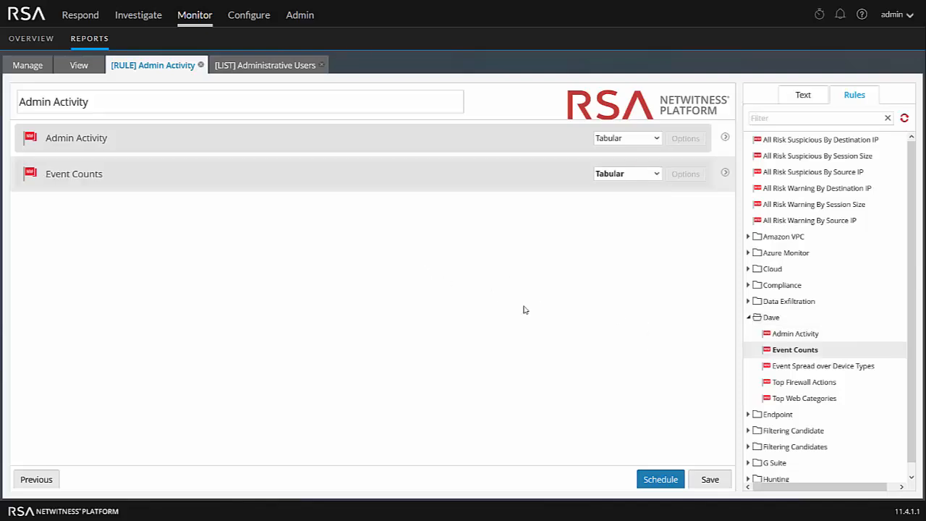
{"action": "left_click_drag", "start_coordinate": [803, 382], "coordinate": [465, 290]}
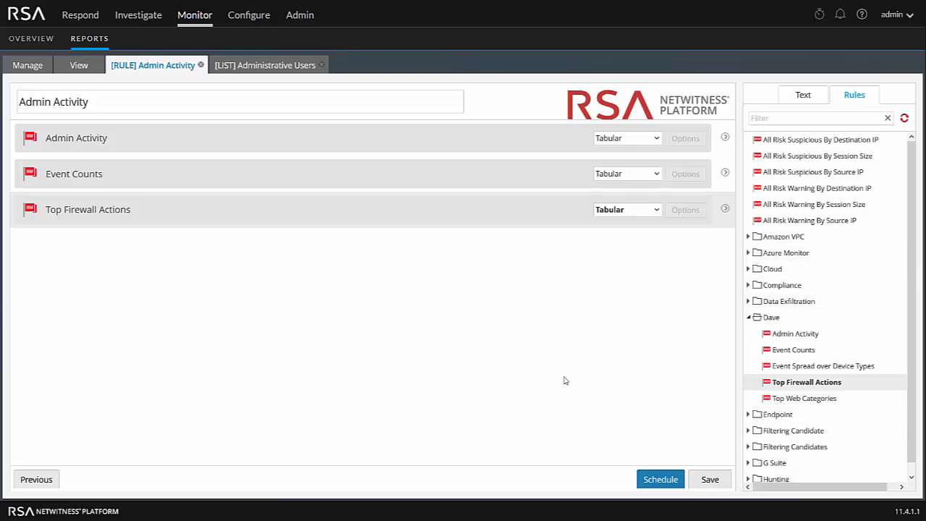
- Check the output formats offered for Top Firewall Actions, keep Tabular, and open the report's scheduling settings
{"action": "left_click", "coordinate": [656, 209]}
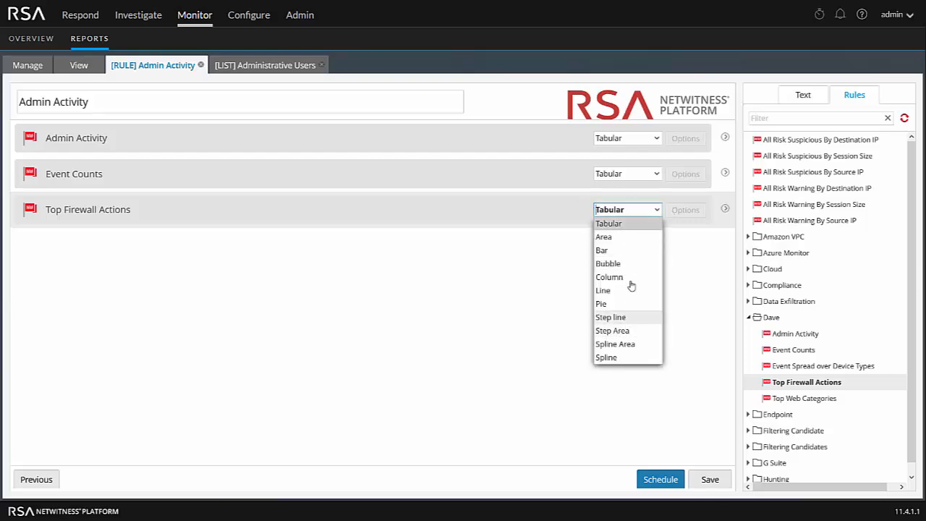
{"action": "left_click", "coordinate": [484, 333]}
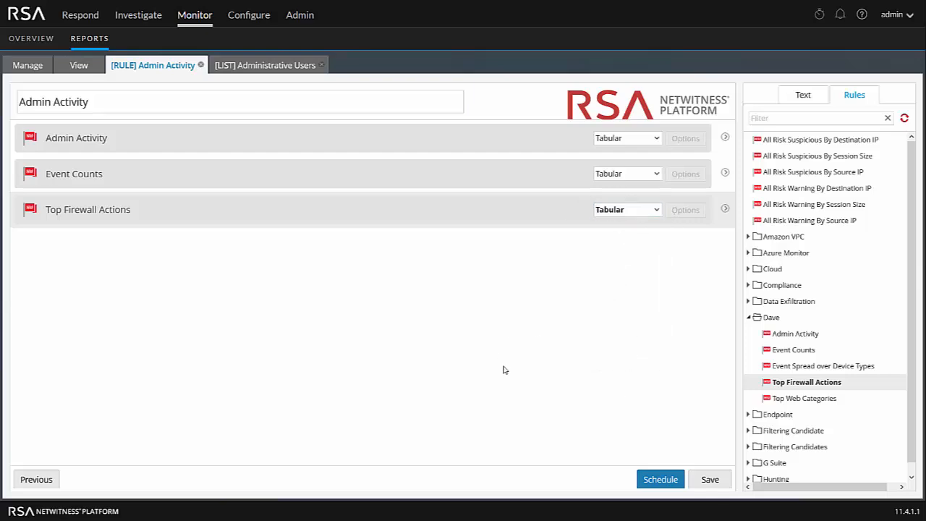
{"action": "left_click", "coordinate": [661, 480]}
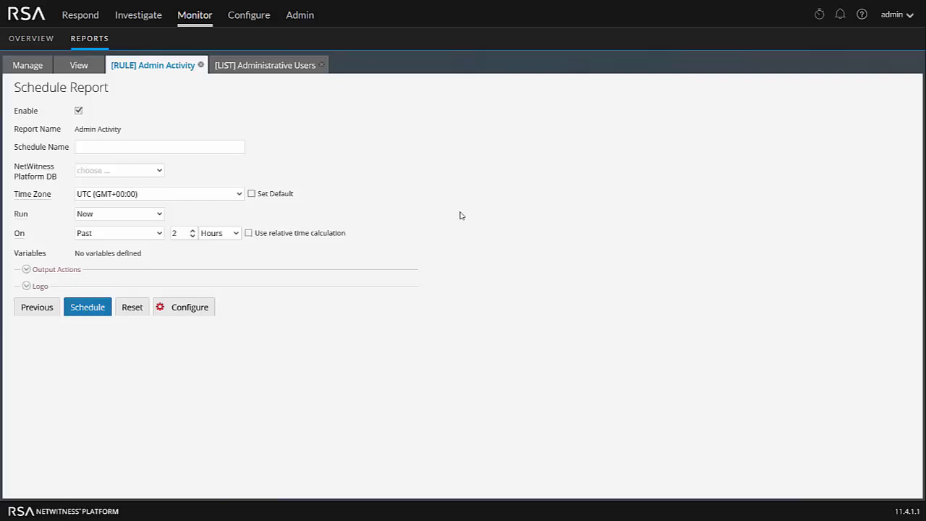
- Name the report schedule AdminActivies and select NW-HU - Broker as its NetWitness Platform database
{"action": "left_click", "coordinate": [127, 148]}
{"action": "type", "text": "Admin"}
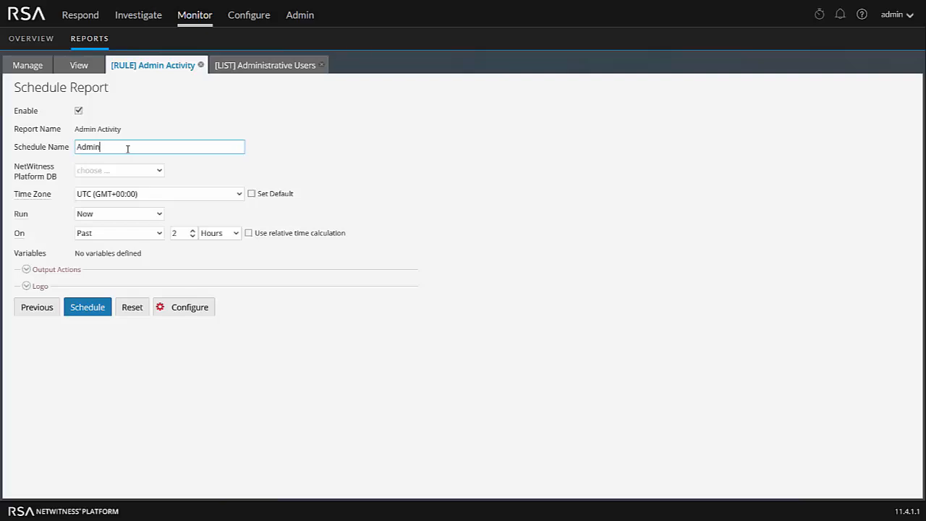
{"action": "type", "text": "Activied"}
{"action": "left_click", "coordinate": [158, 172]}
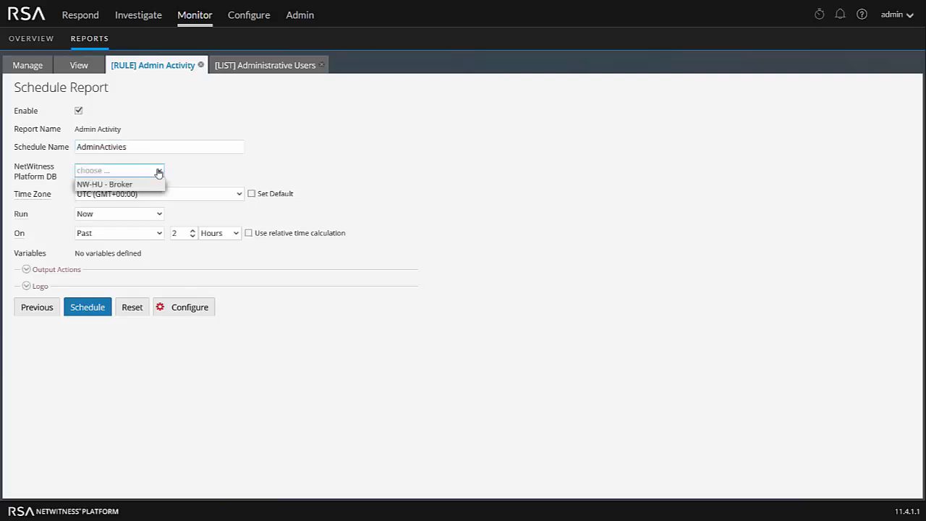
{"action": "left_click", "coordinate": [112, 186]}
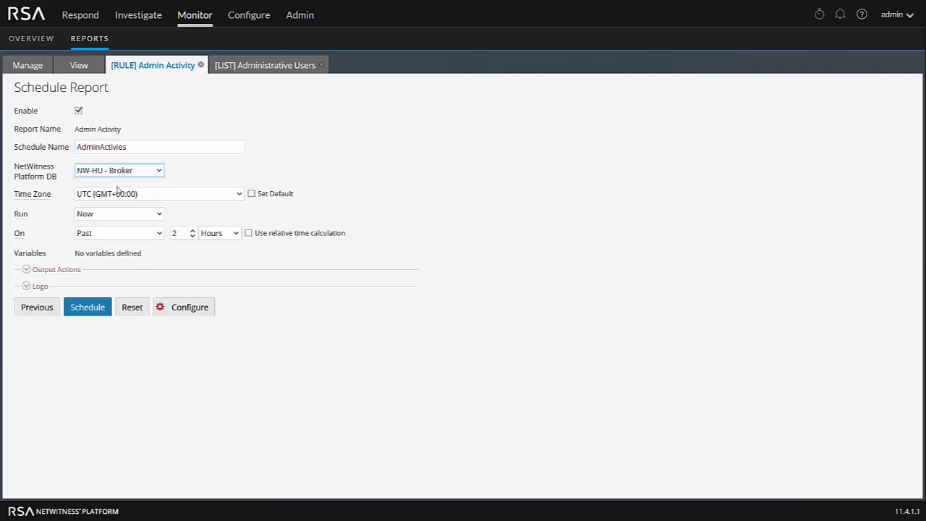
- Set the schedule's time zone to US/East-Indiana (GMT-04:00) and make it the default
{"action": "left_click", "coordinate": [240, 195]}
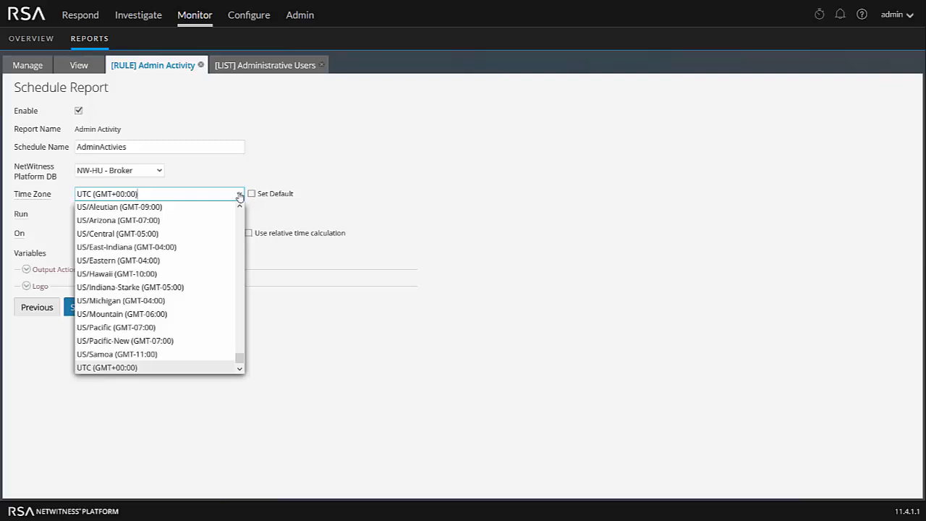
{"action": "left_click", "coordinate": [153, 248]}
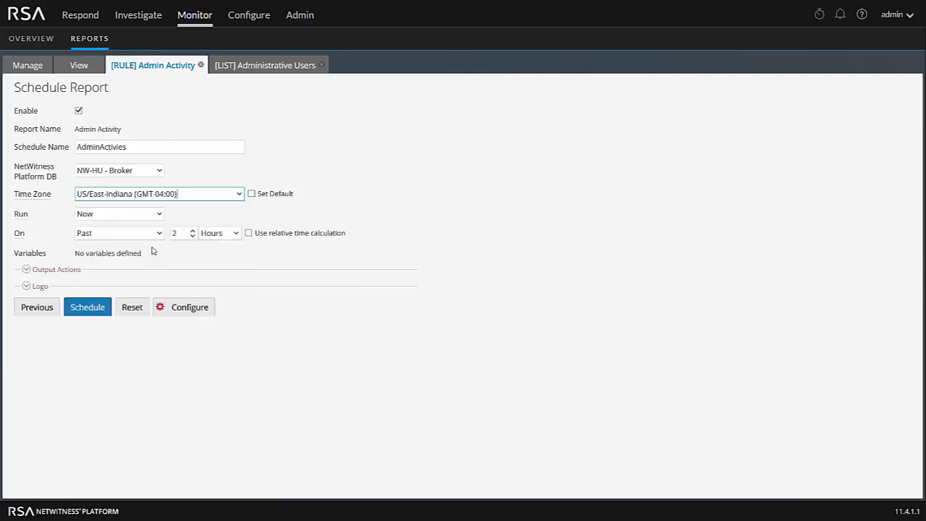
{"action": "left_click", "coordinate": [252, 194]}
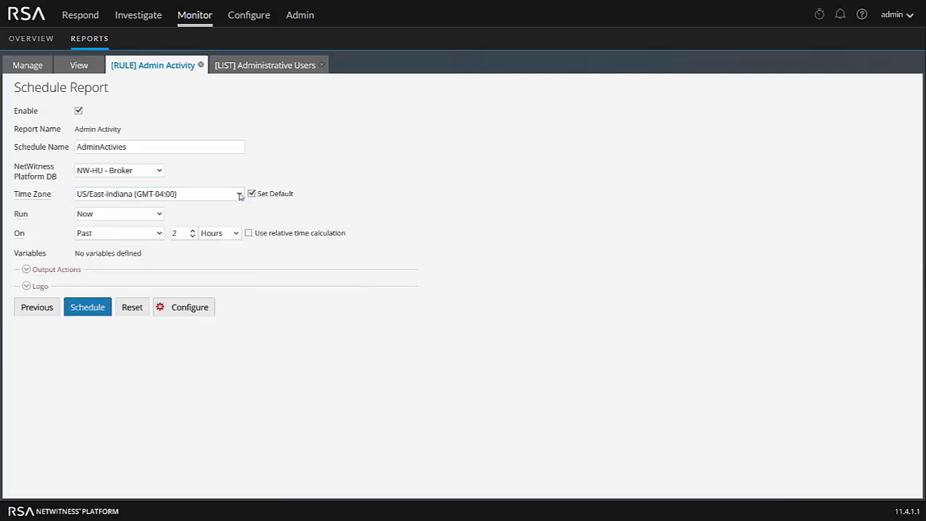
- Schedule the report to run daily at 00:15 over the past 24 hours
{"action": "left_click", "coordinate": [161, 217]}
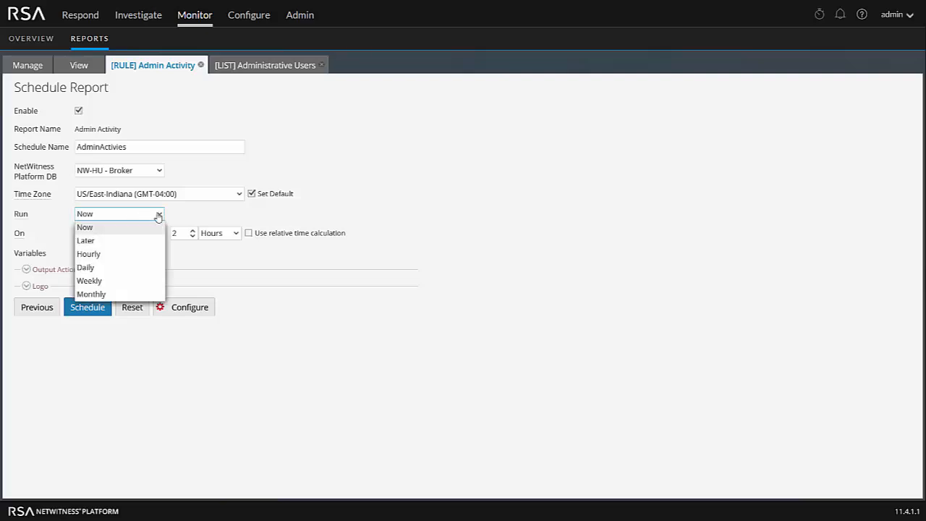
{"action": "left_click", "coordinate": [100, 269]}
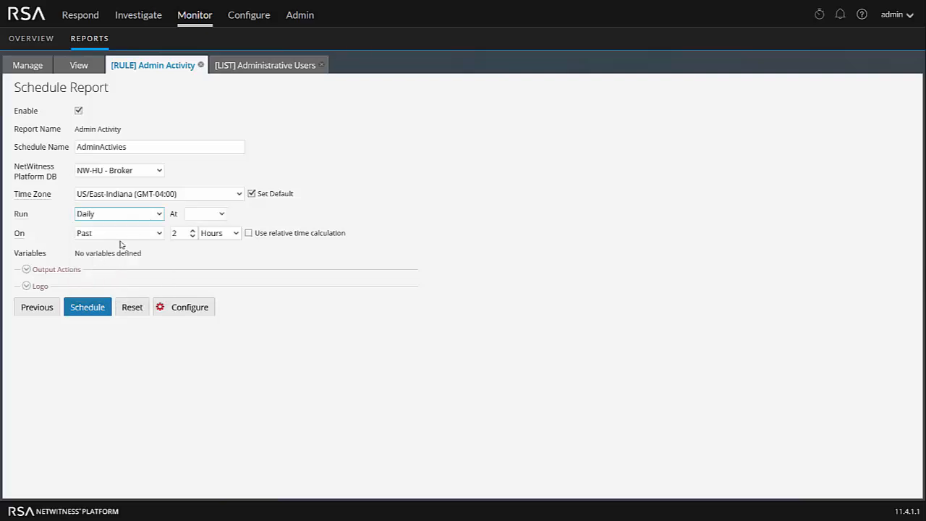
{"action": "left_click", "coordinate": [214, 213]}
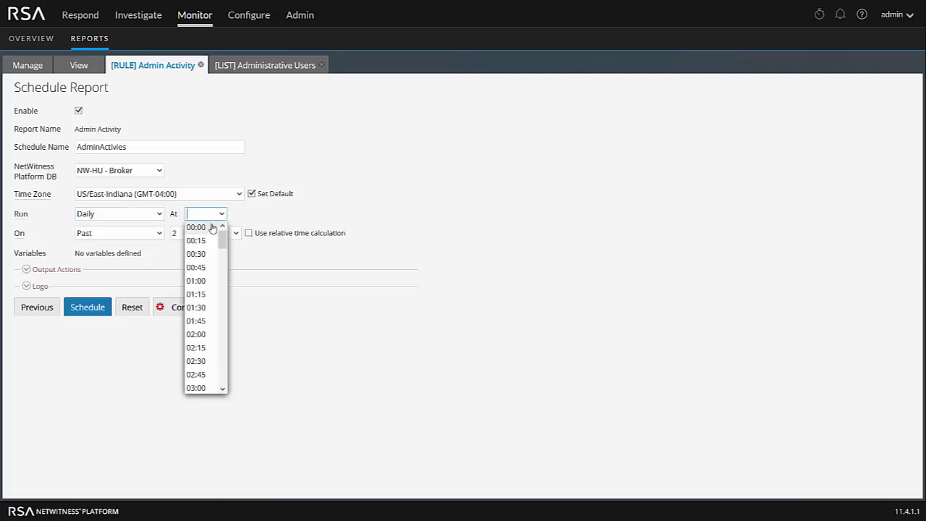
{"action": "left_click", "coordinate": [204, 240]}
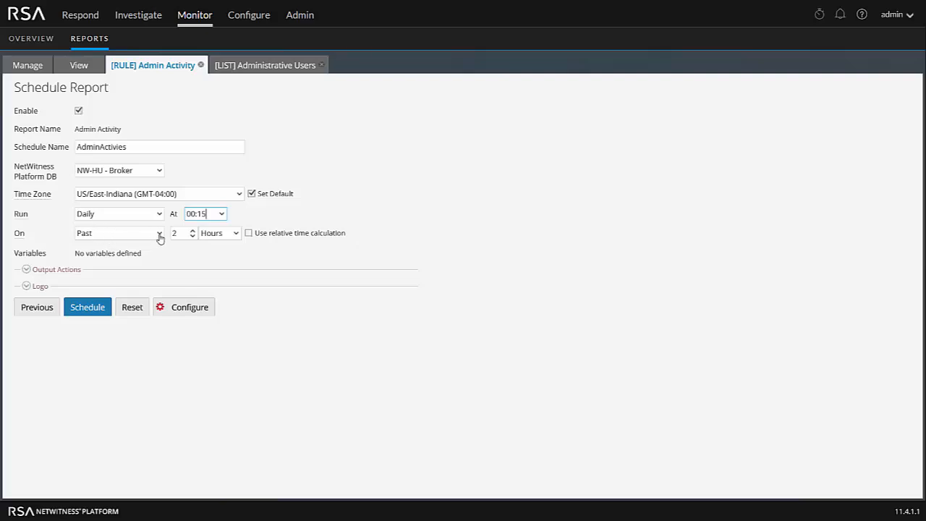
{"action": "left_click_drag", "start_coordinate": [179, 232], "coordinate": [165, 234]}
{"action": "type", "text": "24"}
- Examine the schedule's logo setting and the email recipient, subject, body and attachment options under its output actions
{"action": "left_click", "coordinate": [27, 272]}
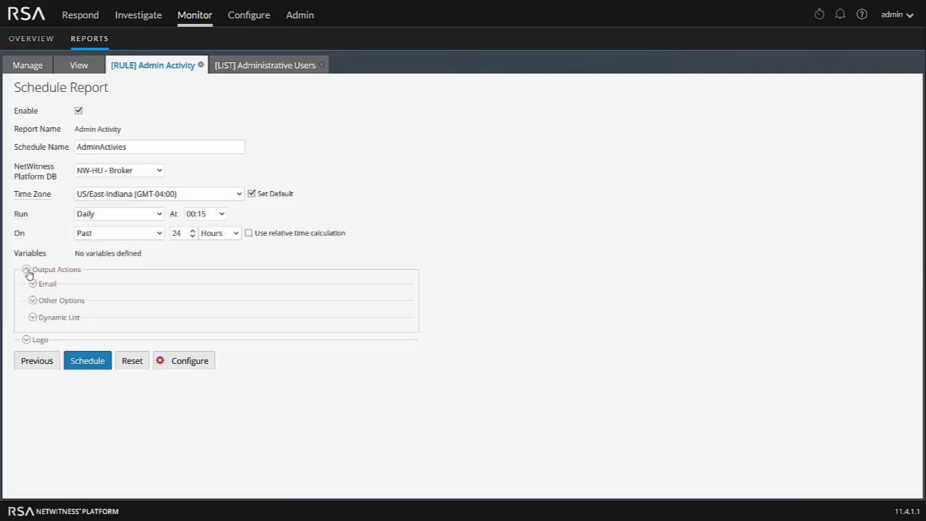
{"action": "left_click", "coordinate": [26, 340]}
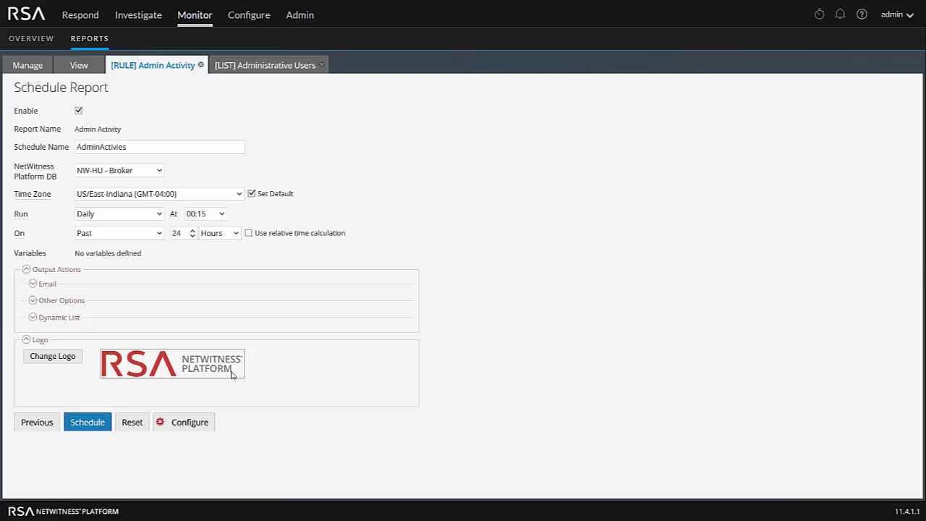
{"action": "left_click", "coordinate": [33, 284]}
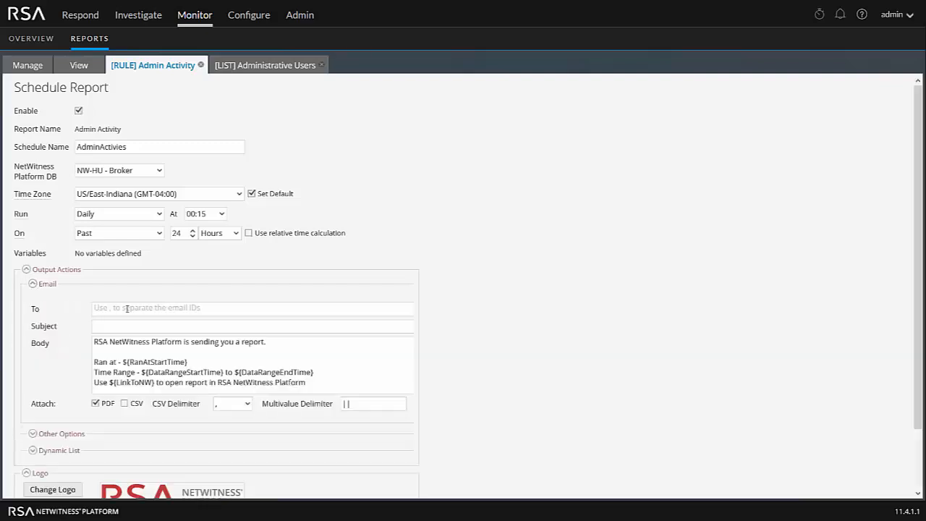
{"action": "scroll", "coordinate": [127, 308], "scroll_direction": "down", "scroll_amount": 2}
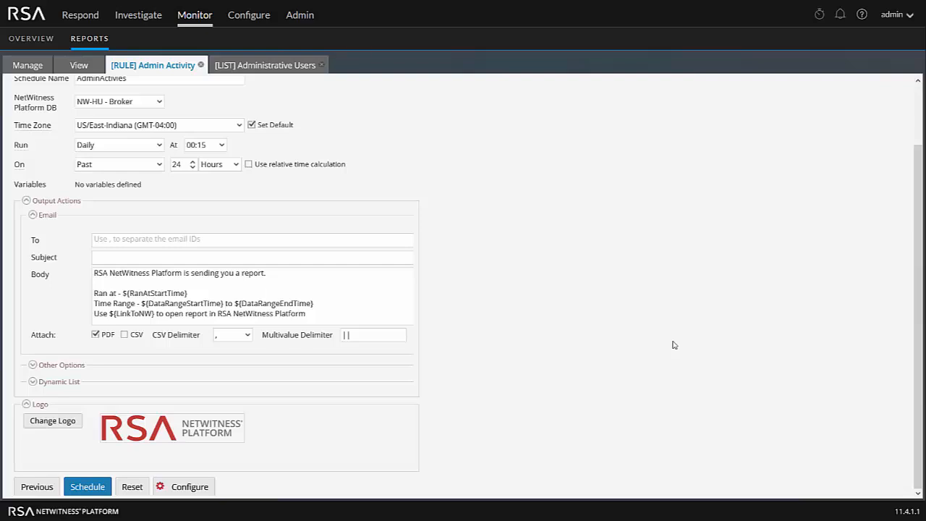
- Examine the schedule's additional output destinations and dynamic list settings, and collapse both sections
{"action": "left_click", "coordinate": [32, 365]}
{"action": "scroll", "coordinate": [151, 389], "scroll_direction": "down", "scroll_amount": 1}
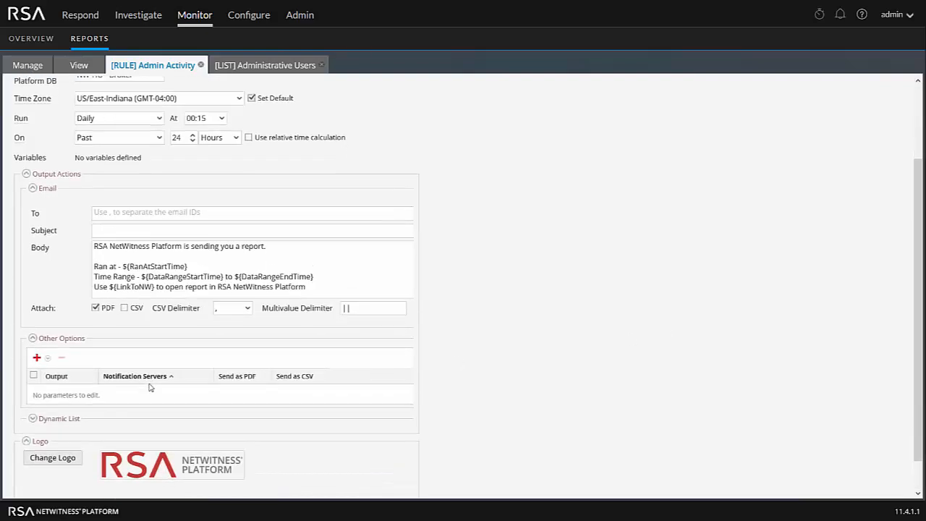
{"action": "scroll", "coordinate": [150, 388], "scroll_direction": "down", "scroll_amount": 1}
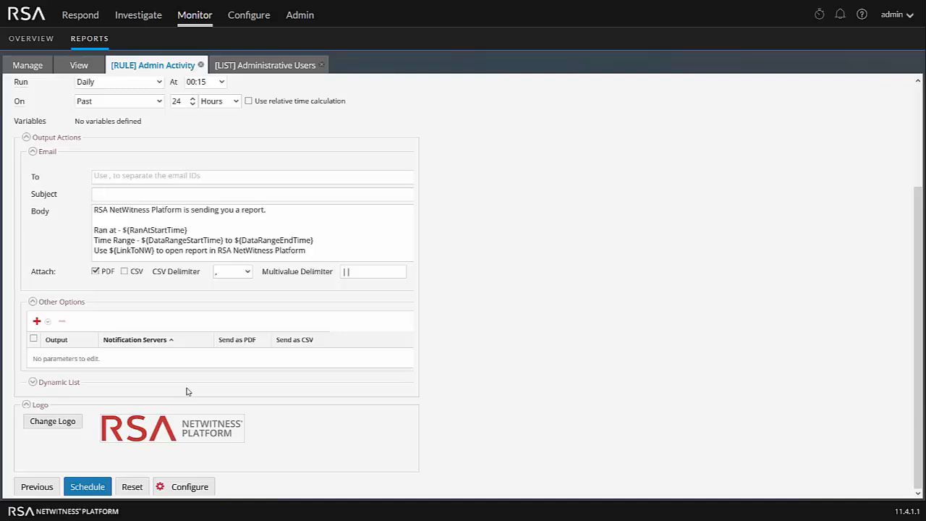
{"action": "left_click", "coordinate": [37, 322]}
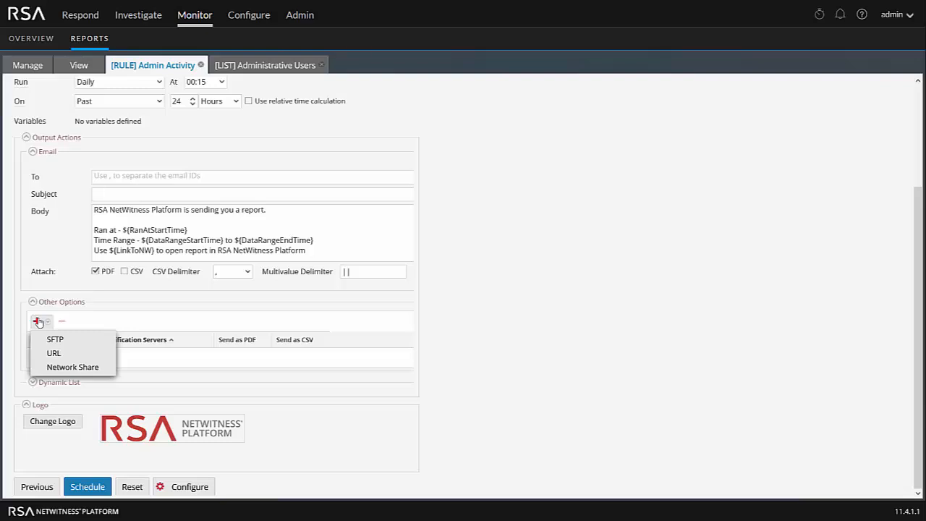
{"action": "left_click", "coordinate": [459, 340]}
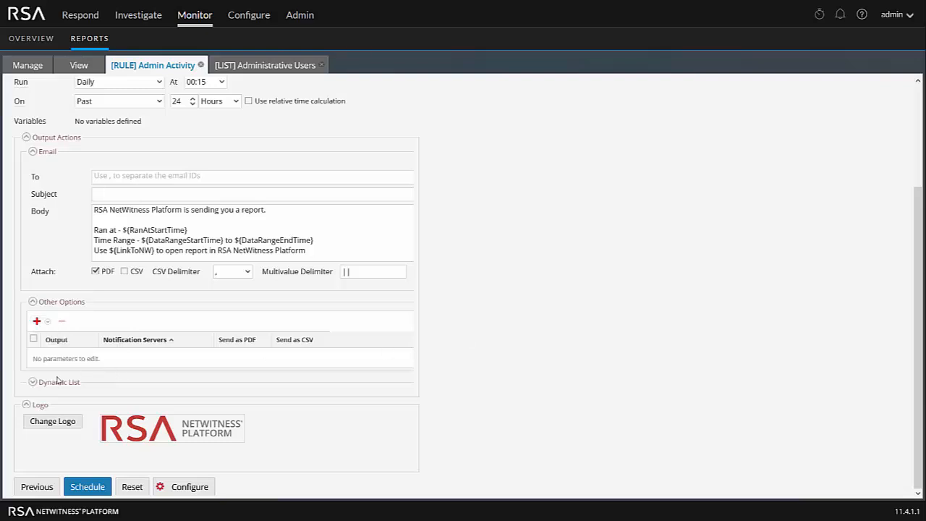
{"action": "left_click", "coordinate": [32, 382]}
{"action": "scroll", "coordinate": [306, 432], "scroll_direction": "down", "scroll_amount": 2}
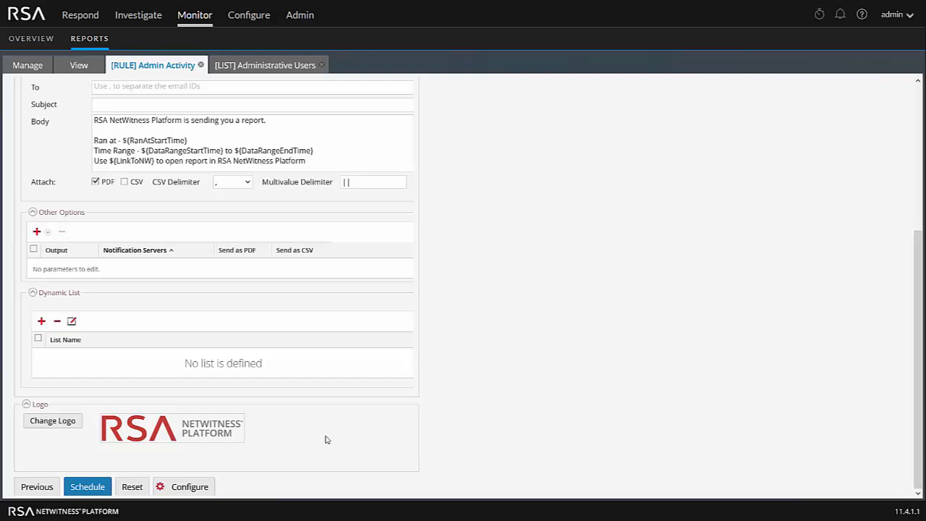
{"action": "left_click", "coordinate": [31, 293]}
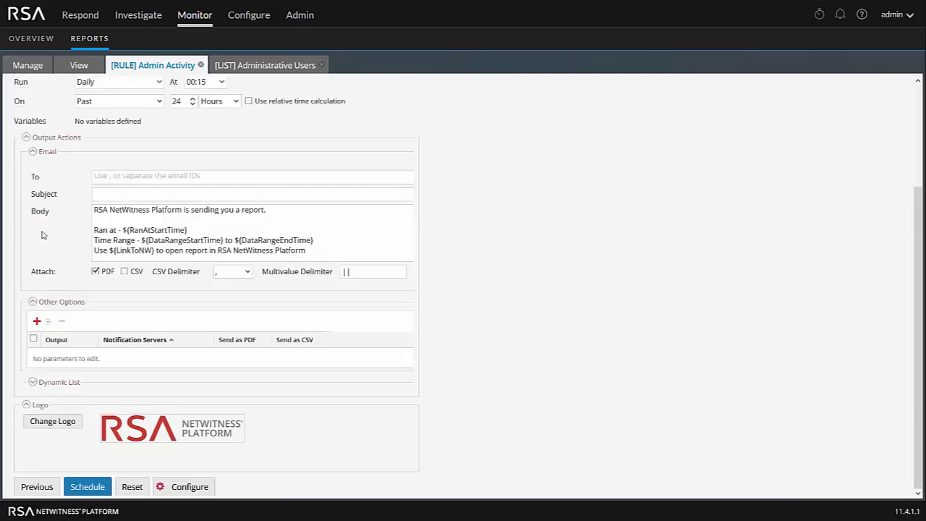
{"action": "left_click", "coordinate": [33, 302]}
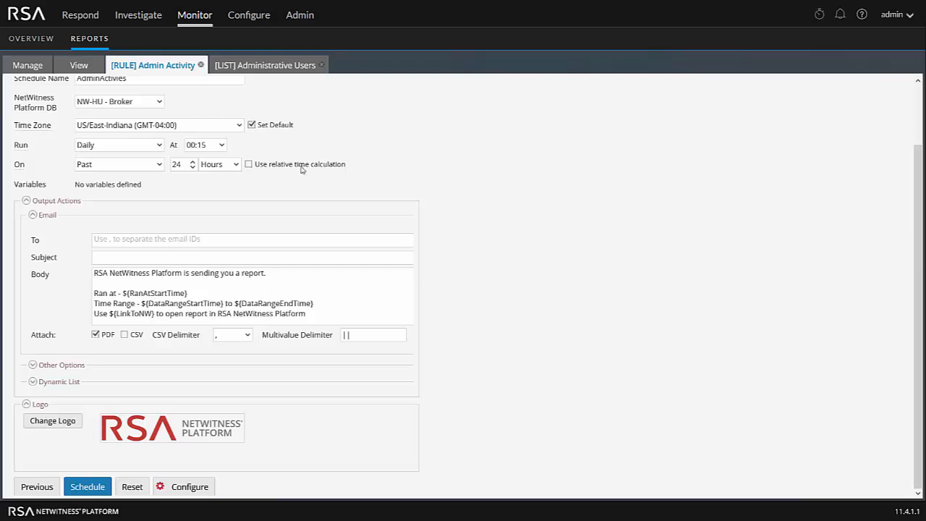
- Recheck the AdminActivies schedule settings and schedule the Admin Activity report
{"action": "scroll", "coordinate": [282, 214], "scroll_direction": "up", "scroll_amount": 2}
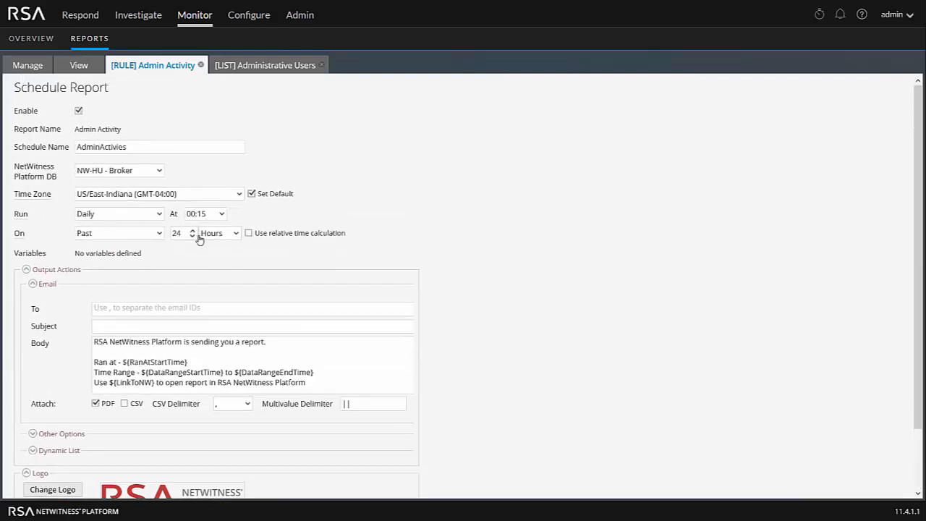
{"action": "scroll", "coordinate": [478, 262], "scroll_direction": "down", "scroll_amount": 2}
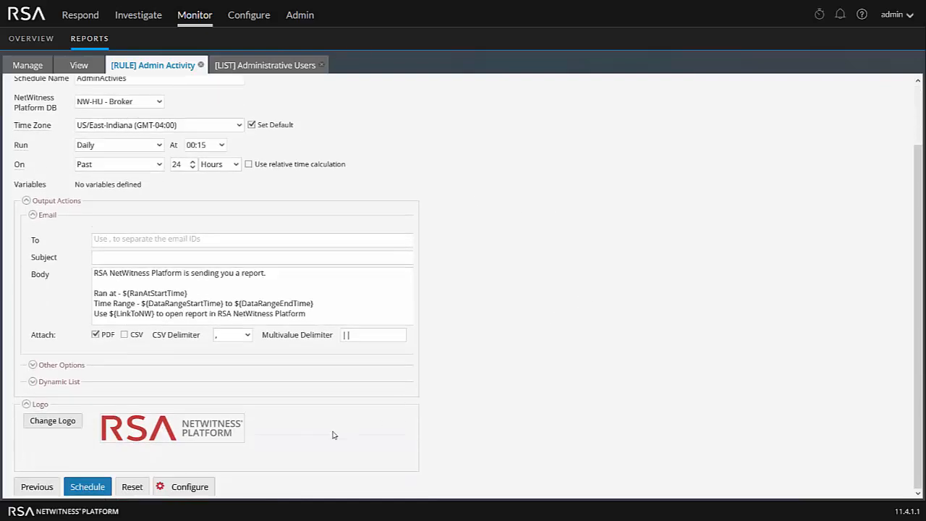
{"action": "left_click", "coordinate": [92, 490]}
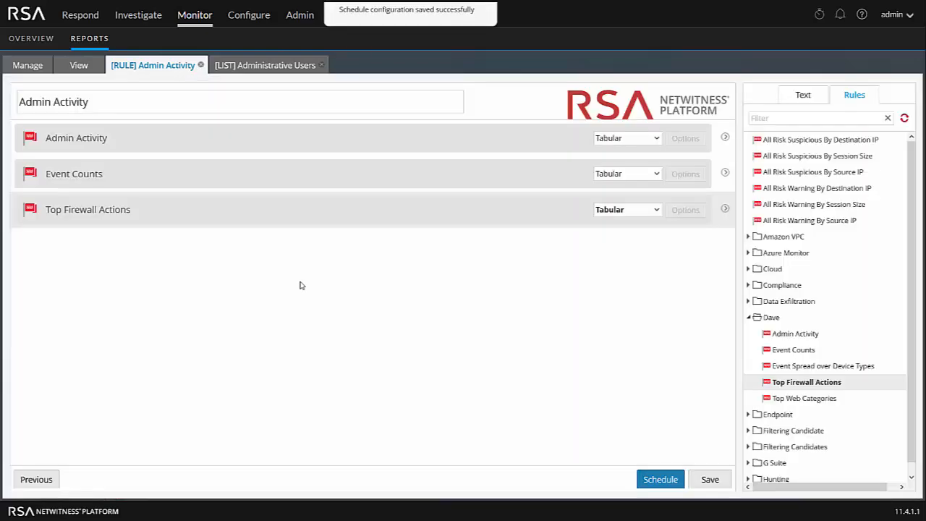
- Go to the managed reports and view the list of all report schedules
{"action": "left_click", "coordinate": [29, 67]}
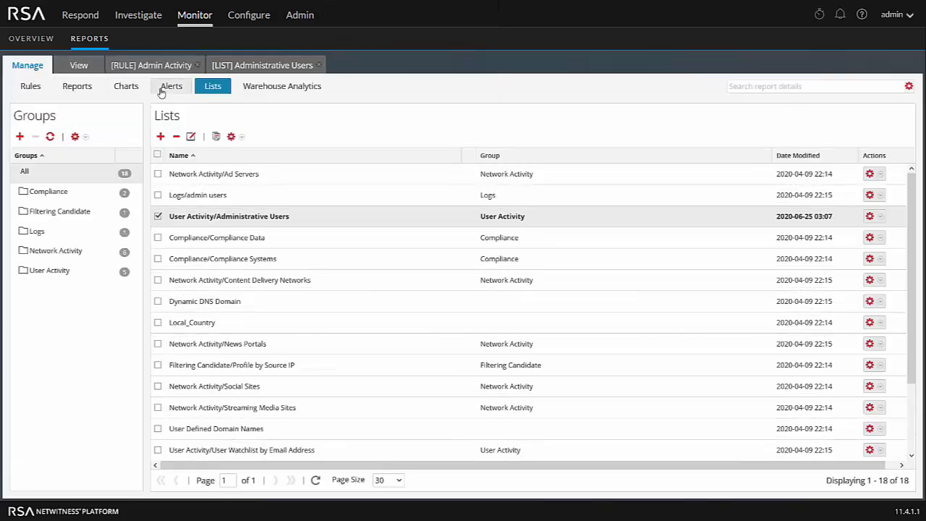
{"action": "left_click", "coordinate": [74, 88]}
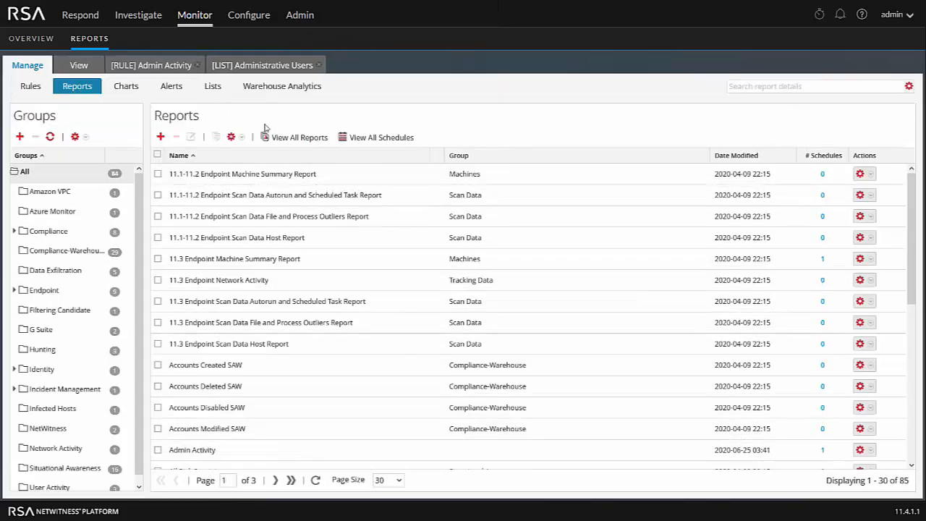
{"action": "left_click", "coordinate": [382, 144]}
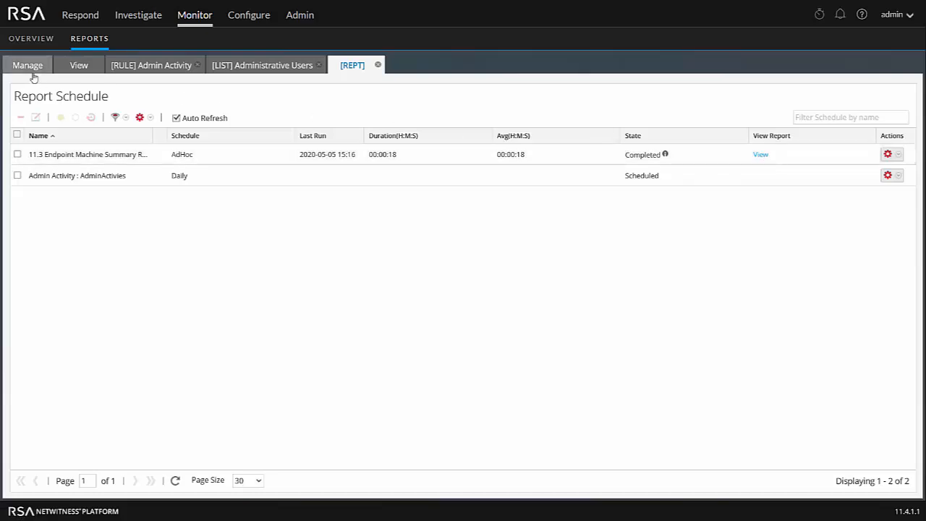
- Open the May 5, 2020 Machine Summary result of the 11.3 Endpoint Machine Summary Report from the generated reports
{"action": "left_click", "coordinate": [72, 69]}
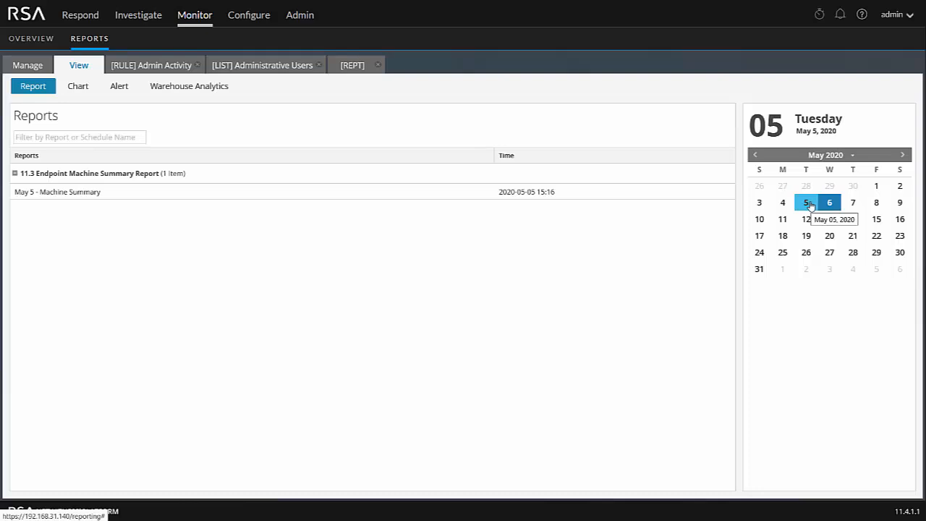
{"action": "left_click", "coordinate": [829, 203]}
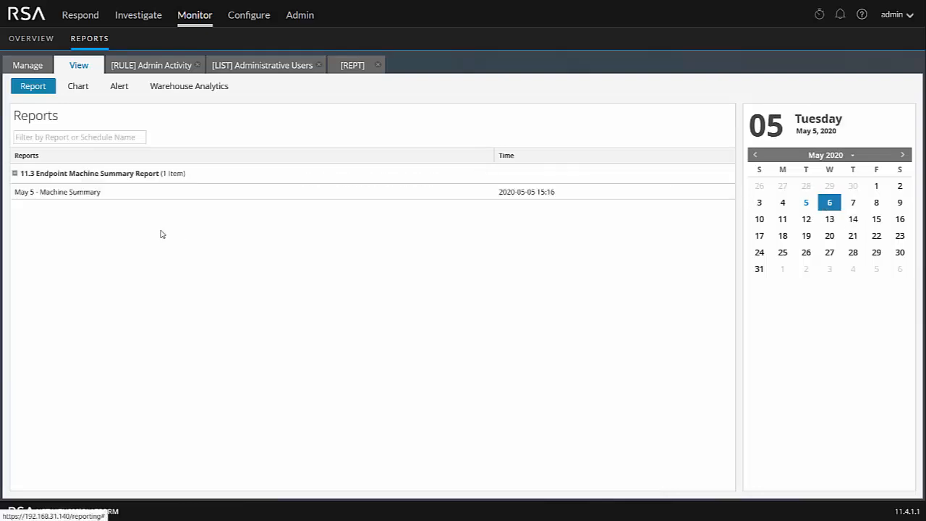
{"action": "left_click", "coordinate": [46, 192]}
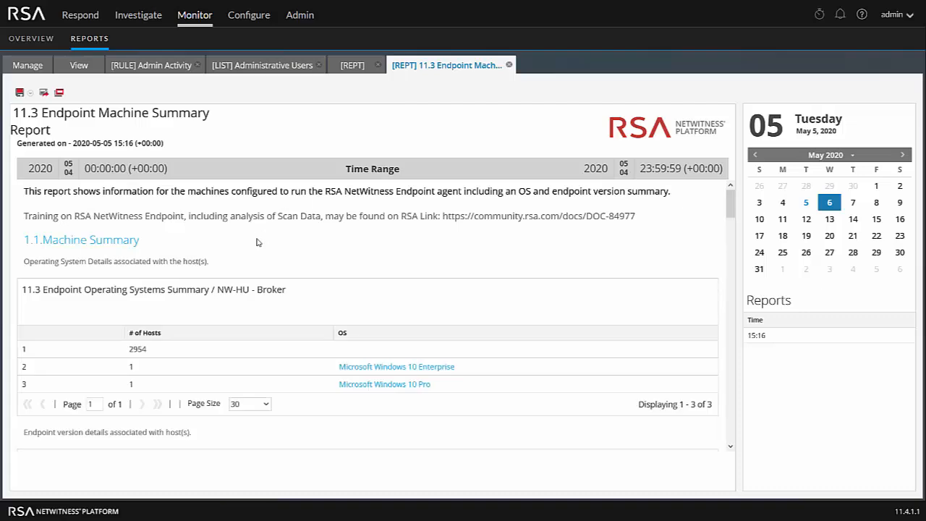
- Examine the Endpoint Machine Summary's tables and charts, including the version summary and the indicators by host and tactic, and close the report
{"action": "scroll", "coordinate": [257, 243], "scroll_direction": "down", "scroll_amount": 5}
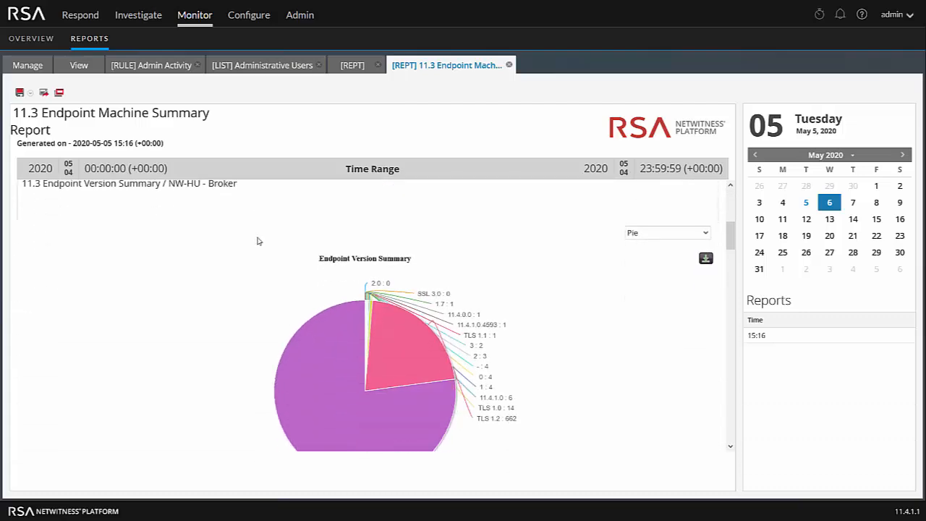
{"action": "scroll", "coordinate": [259, 241], "scroll_direction": "up", "scroll_amount": 5}
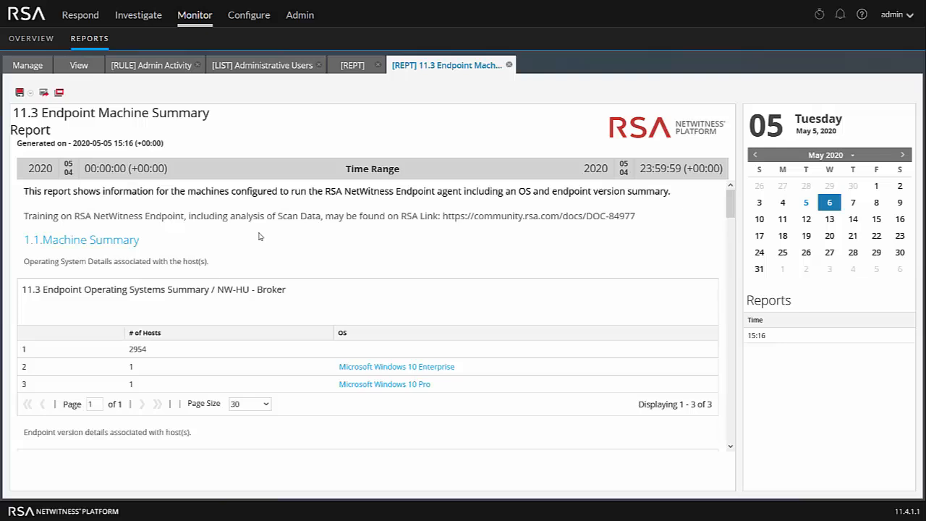
{"action": "scroll", "coordinate": [259, 236], "scroll_direction": "down", "scroll_amount": 8}
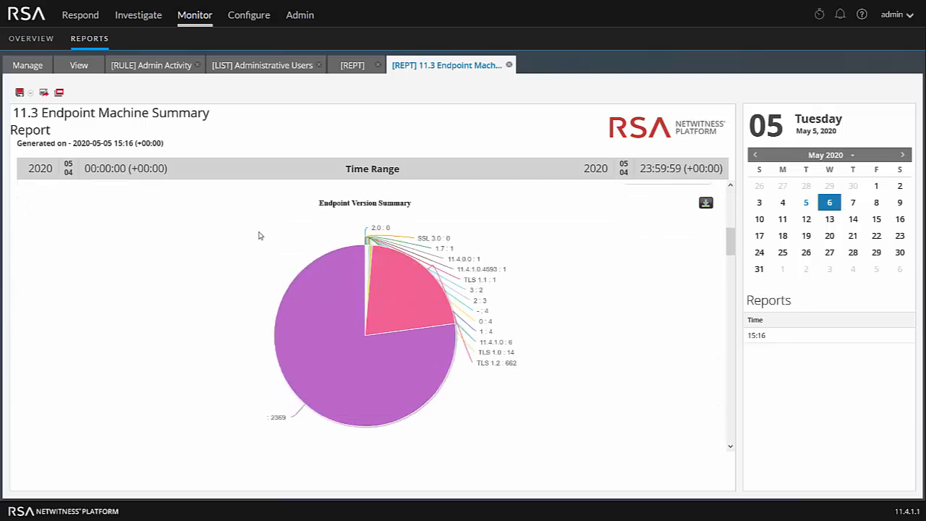
{"action": "scroll", "coordinate": [259, 235], "scroll_direction": "down", "scroll_amount": 2}
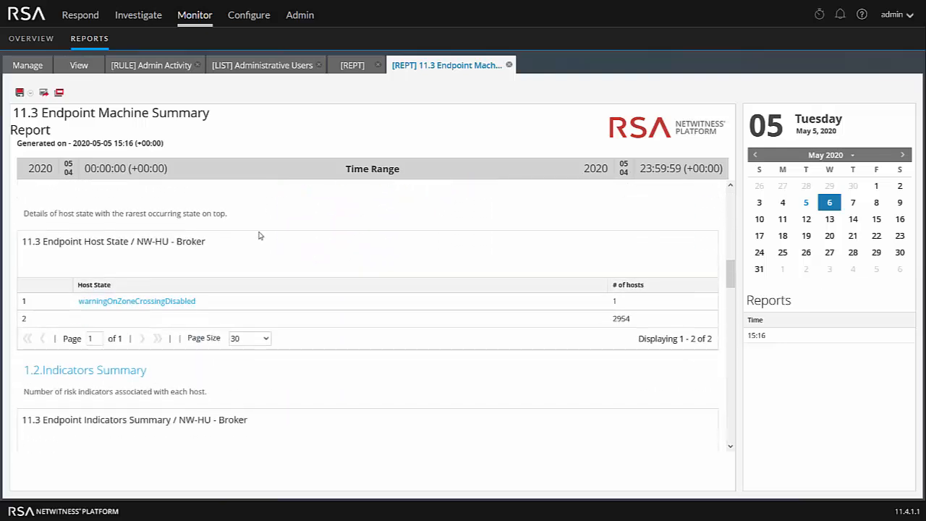
{"action": "scroll", "coordinate": [259, 236], "scroll_direction": "down", "scroll_amount": 6}
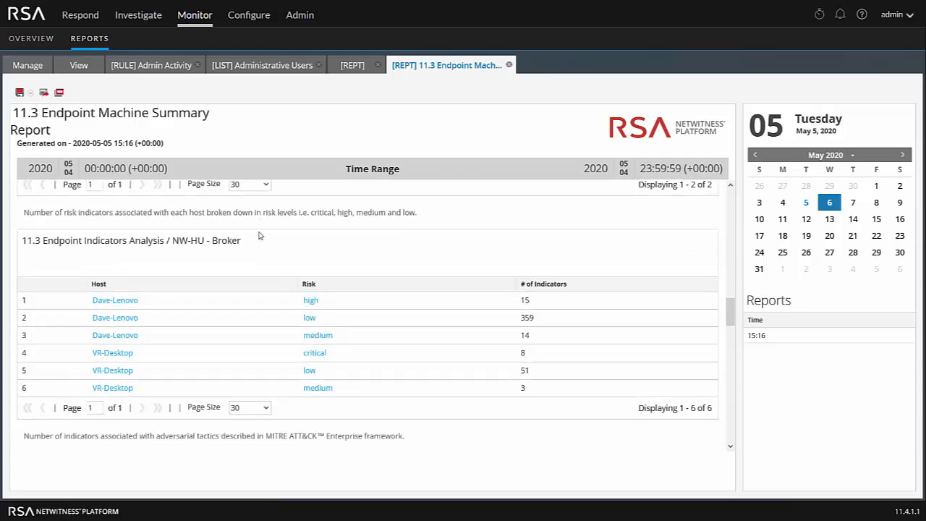
{"action": "scroll", "coordinate": [259, 235], "scroll_direction": "down", "scroll_amount": 4}
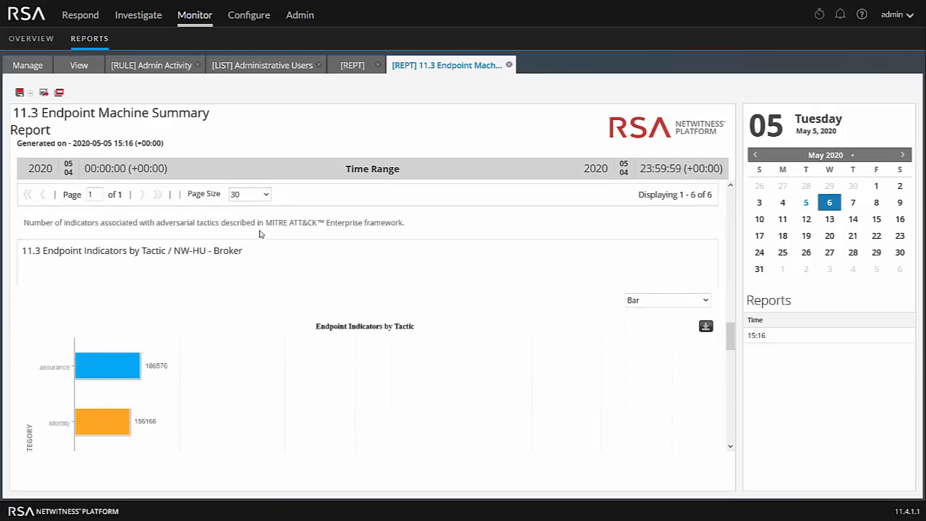
{"action": "scroll", "coordinate": [259, 233], "scroll_direction": "up", "scroll_amount": 6}
{"action": "scroll", "coordinate": [304, 225], "scroll_direction": "down", "scroll_amount": 3}
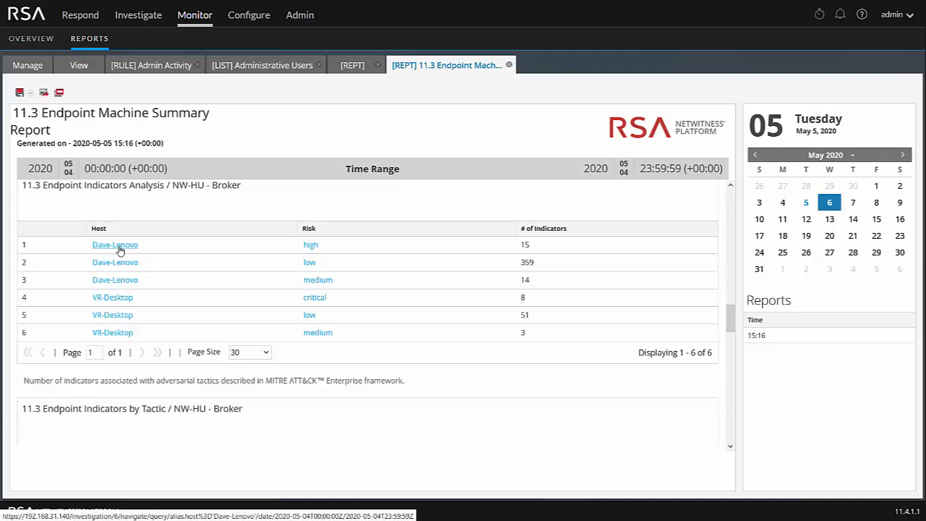
{"action": "left_click", "coordinate": [509, 65]}
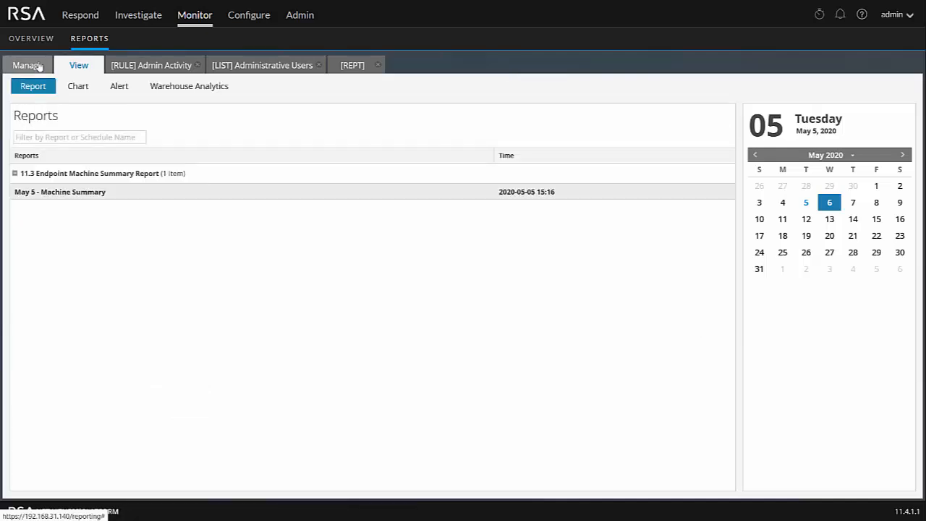